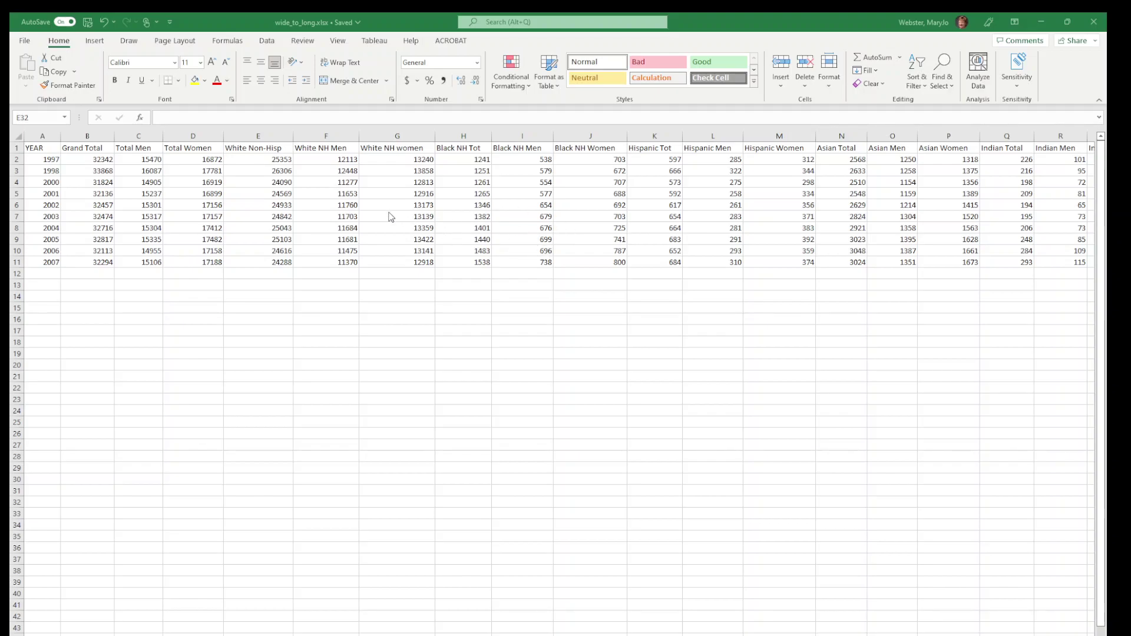
# - Select and copy the whole wide data range
pyautogui.click(417, 216)
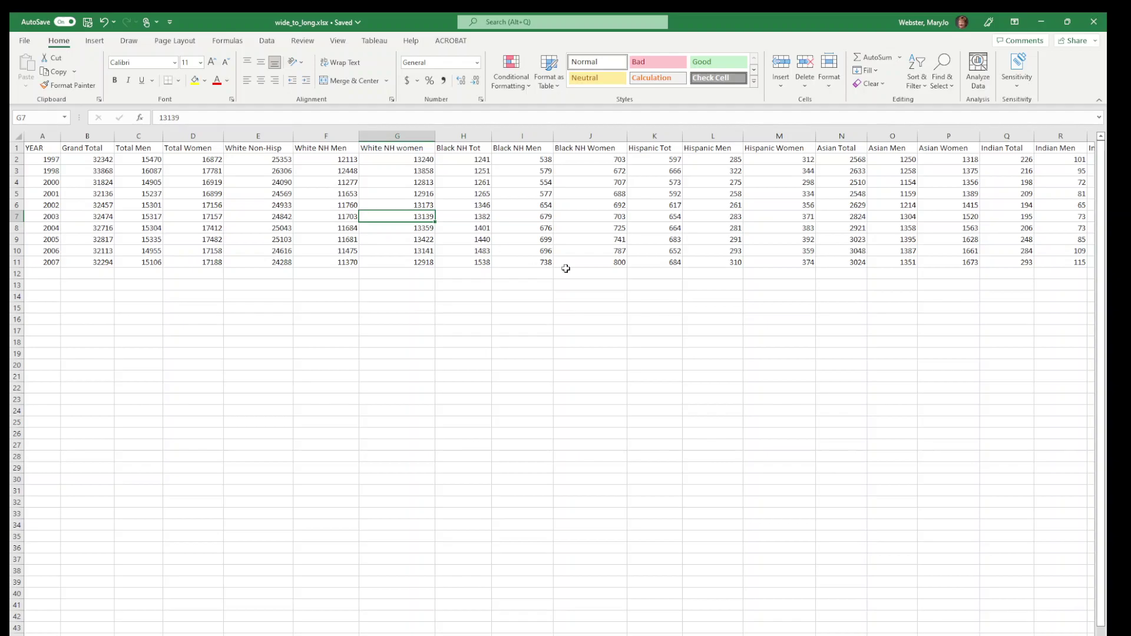
pyautogui.hotkey('ctrl', 'Home')
pyautogui.hotkey('ctrl', 'shift', 'End')
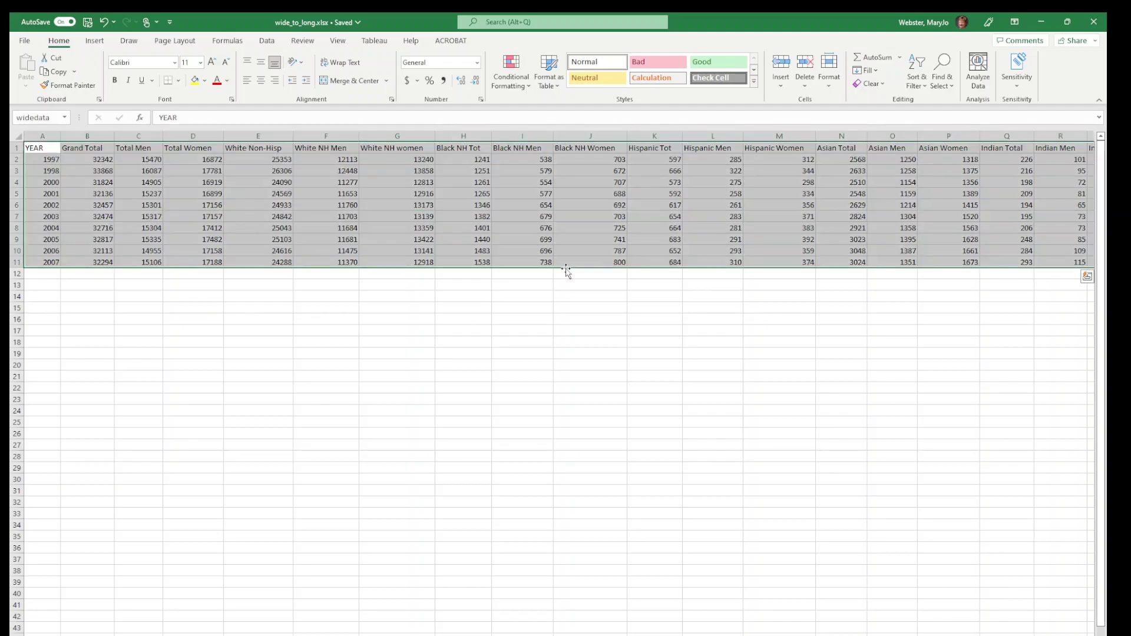
pyautogui.hotkey('ctrl', 'q')
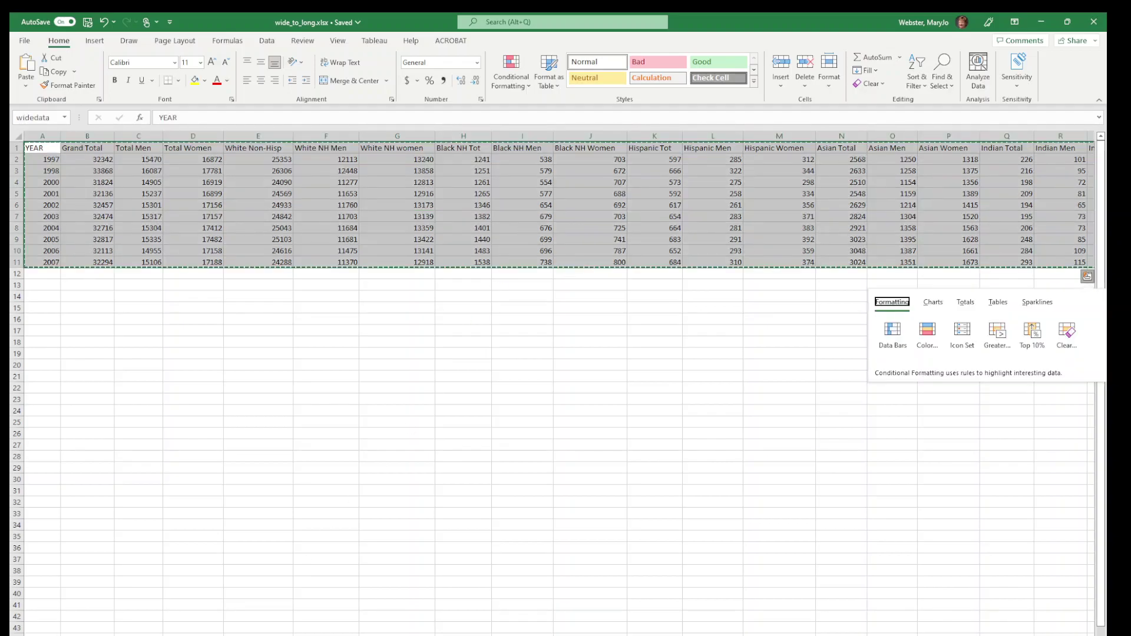
# - Paste the data transposed into A3 of the next sheet and autofit column A
pyautogui.hotkey('ctrl', 'pagedown')
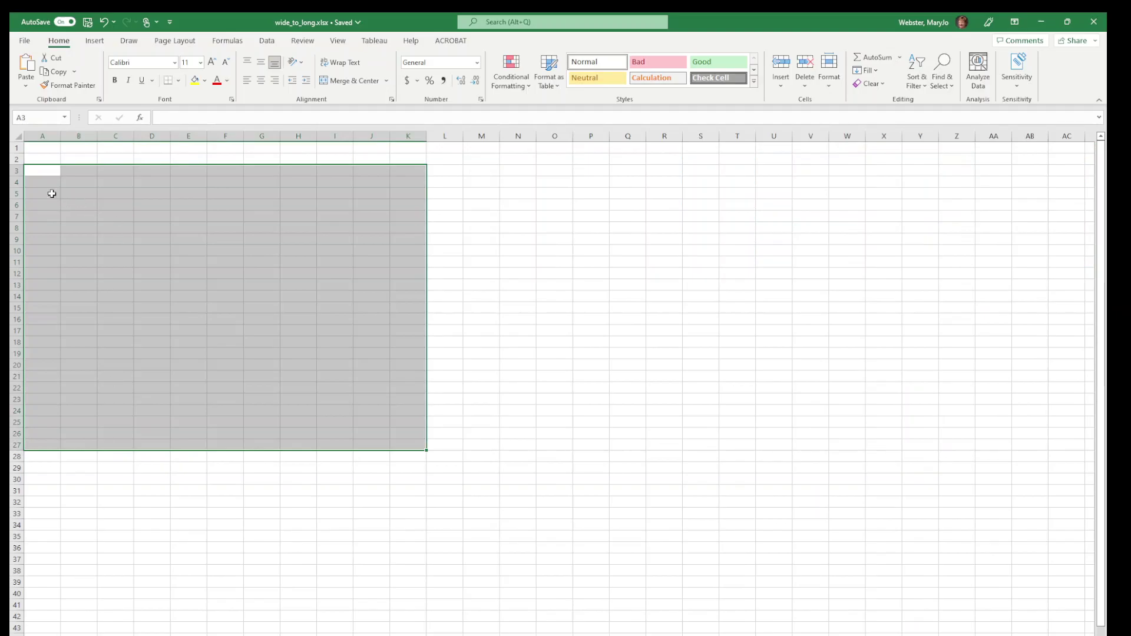
pyautogui.click(43, 172)
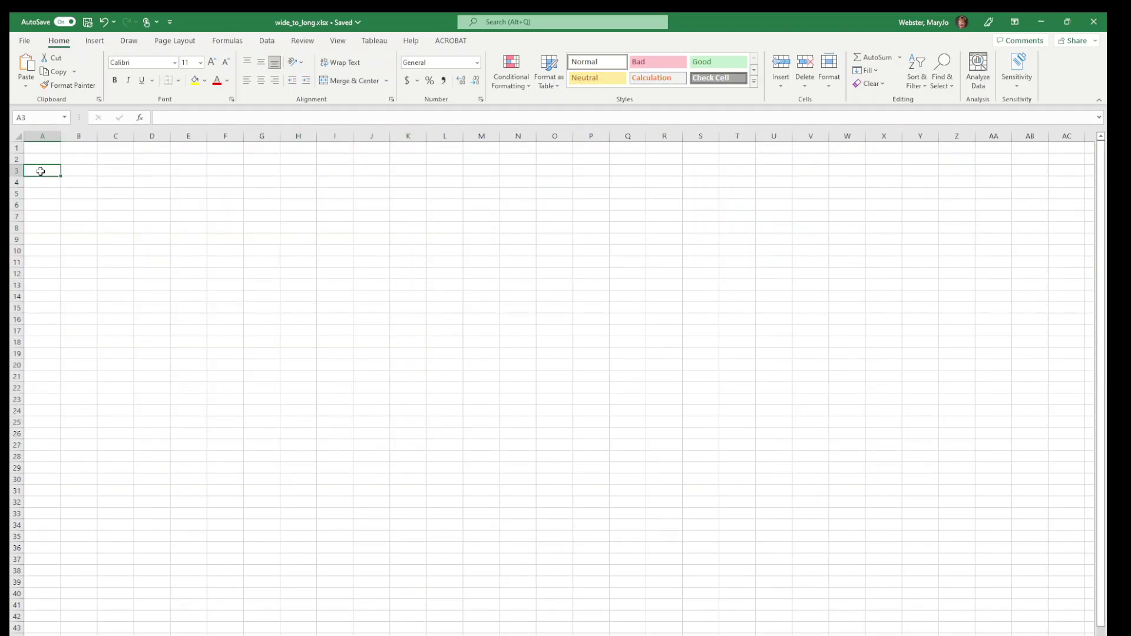
pyautogui.rightClick(40, 172)
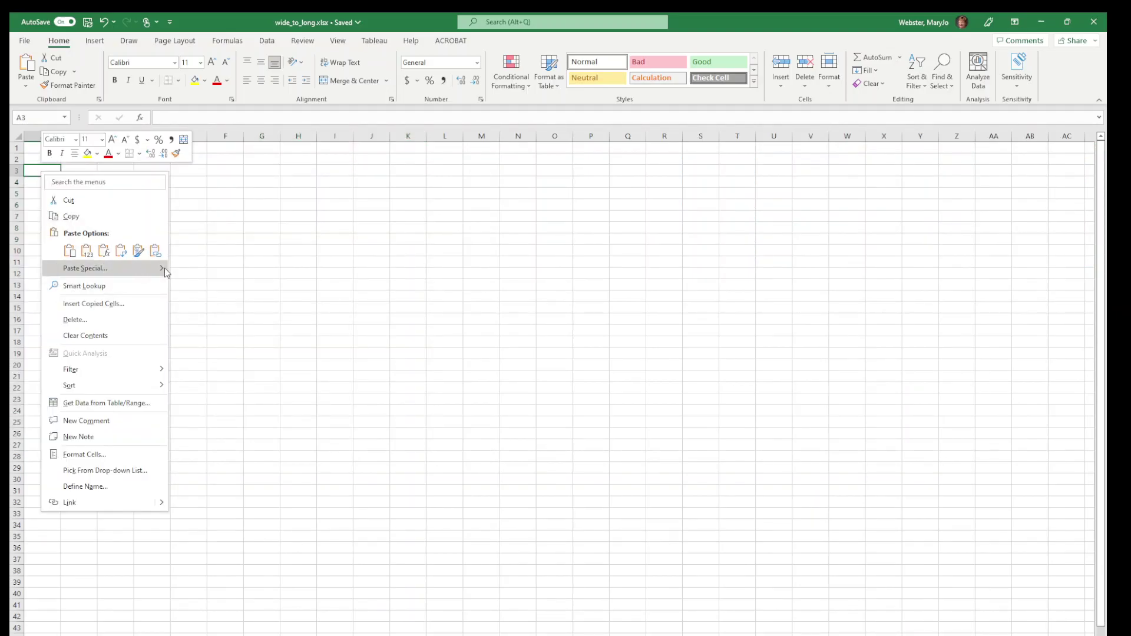
pyautogui.click(120, 269)
pyautogui.moveTo(150, 195); pyautogui.dragTo(382, 191)
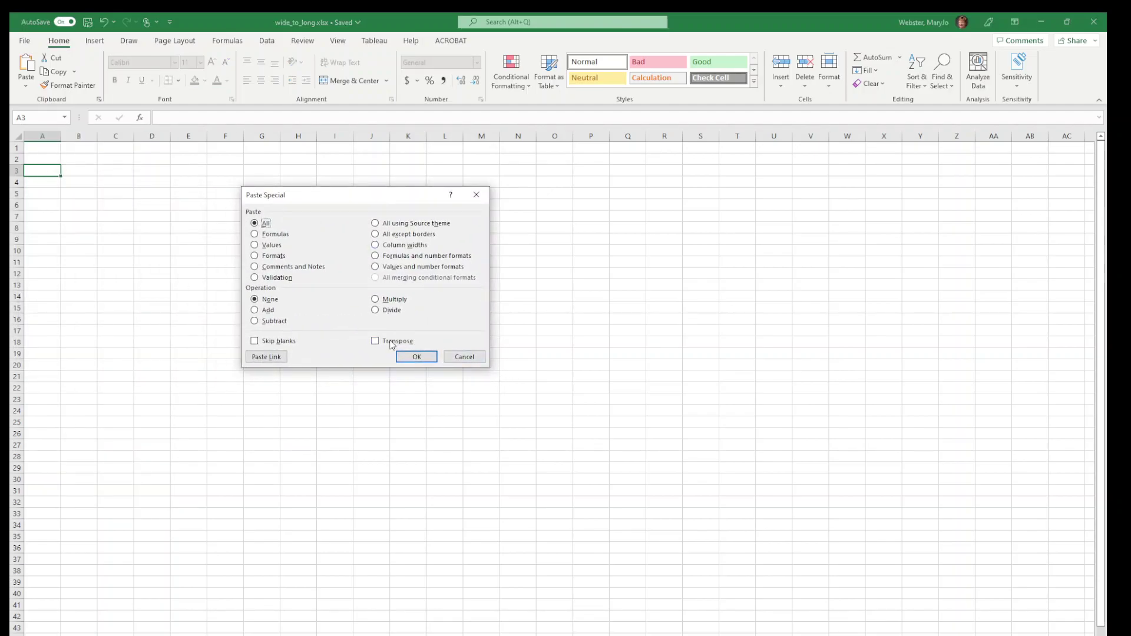
pyautogui.click(392, 343)
pyautogui.click(414, 359)
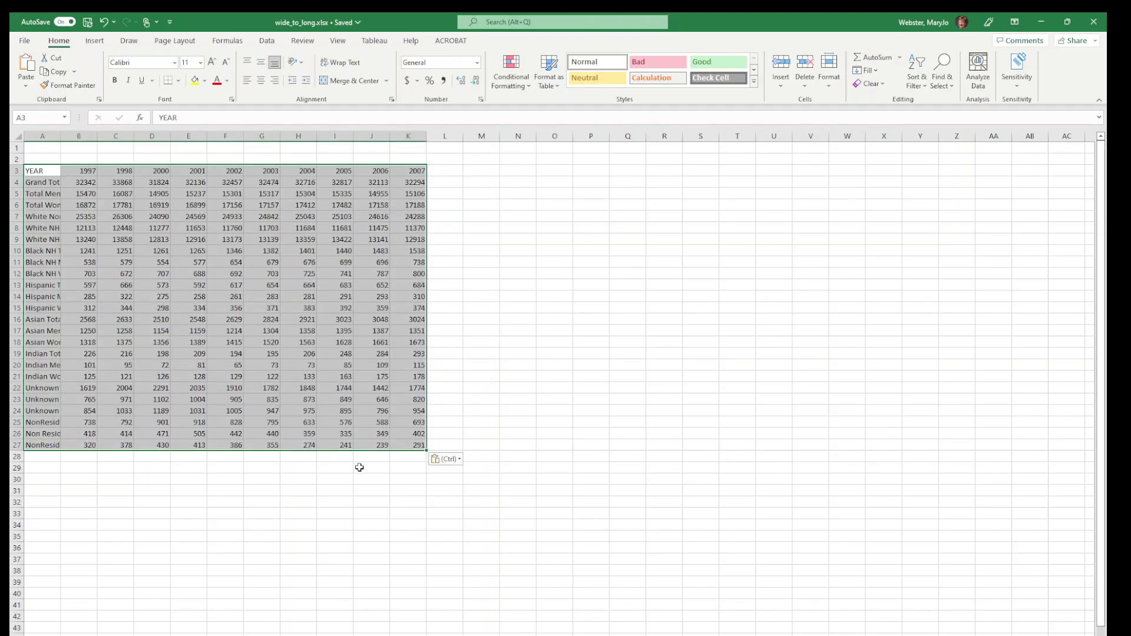
pyautogui.doubleClick(59, 136)
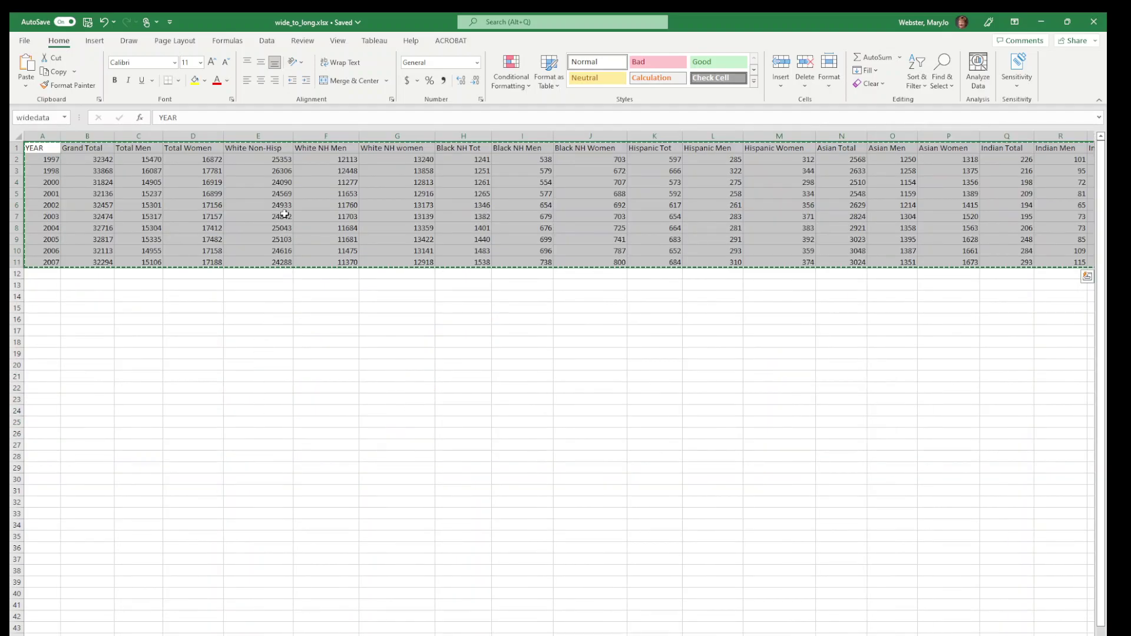
# - Clear the copy selection, pick empty cell A15 below the wide data, and show the Data tools
pyautogui.click(283, 214)
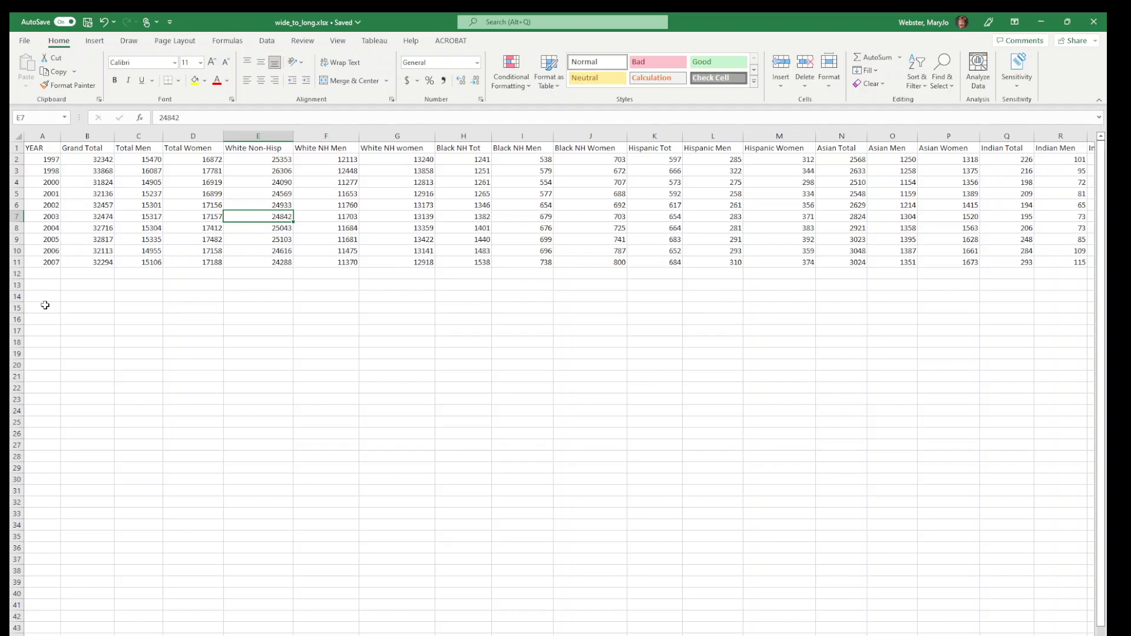
pyautogui.click(44, 305)
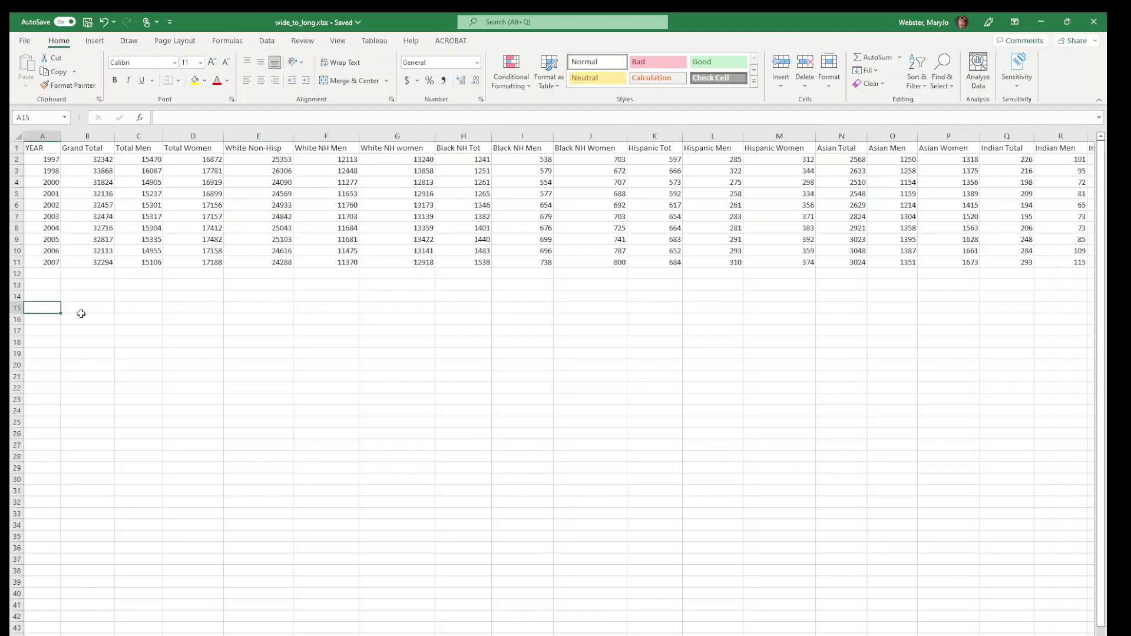
pyautogui.click(272, 42)
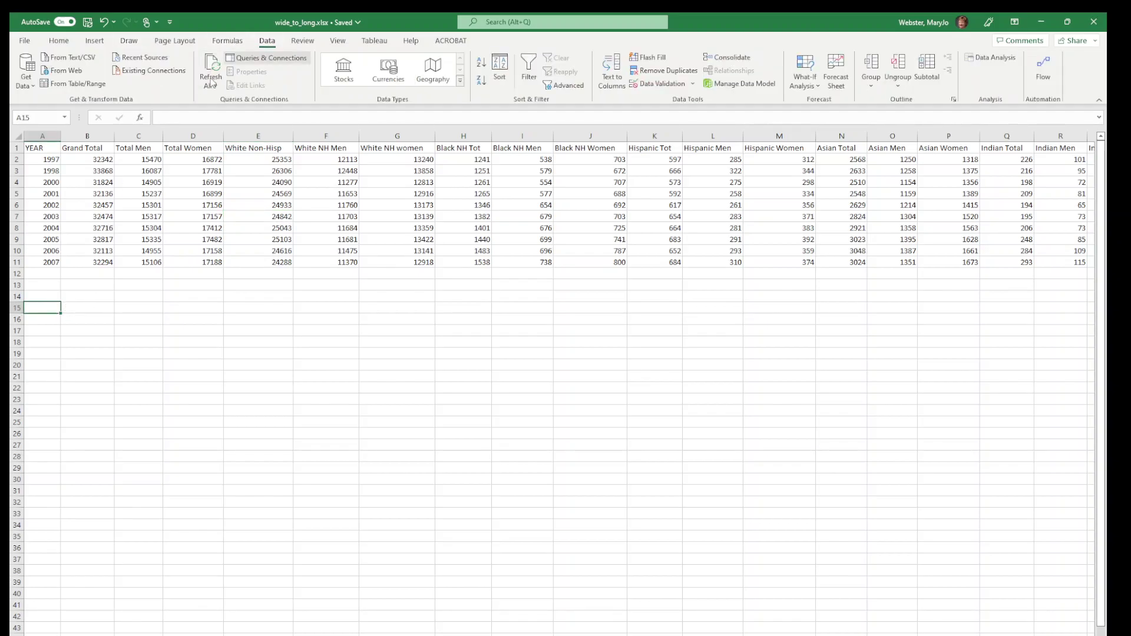
# - Create a table from range $A$1:$Y$11 and load it into Power Query as Table4
pyautogui.click(80, 84)
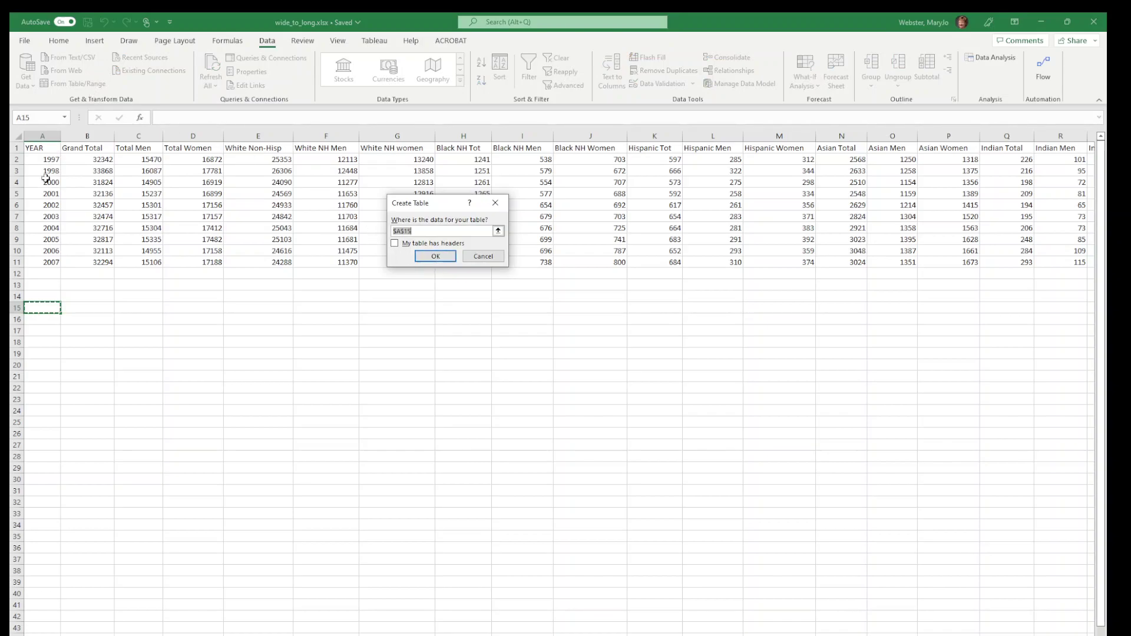
pyautogui.moveTo(39, 144); pyautogui.dragTo(967, 258)
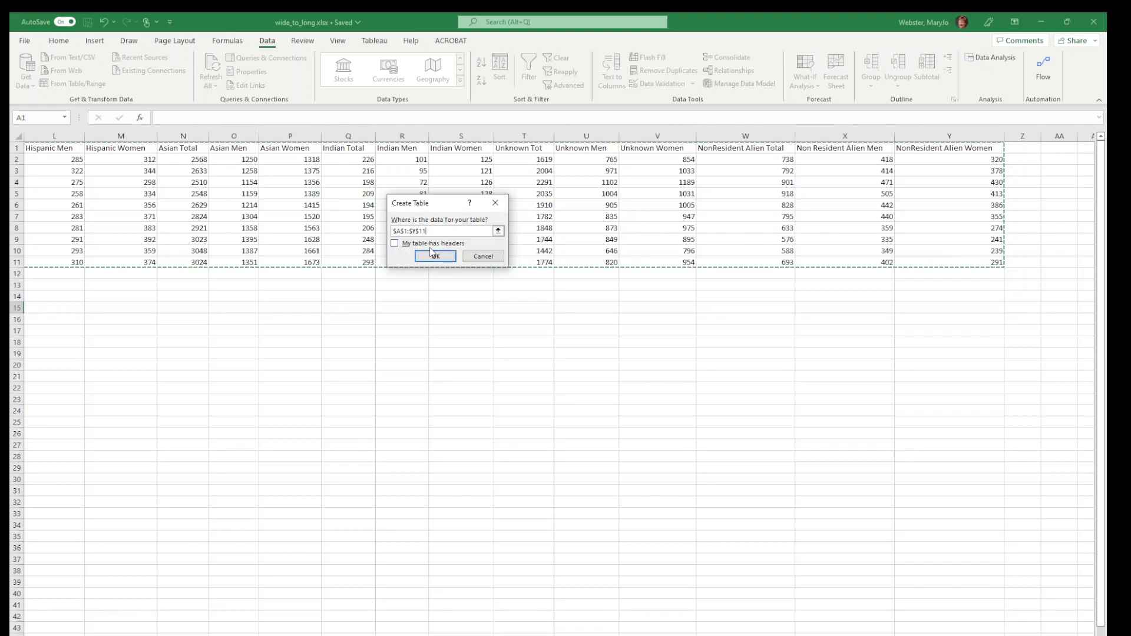
pyautogui.click(436, 256)
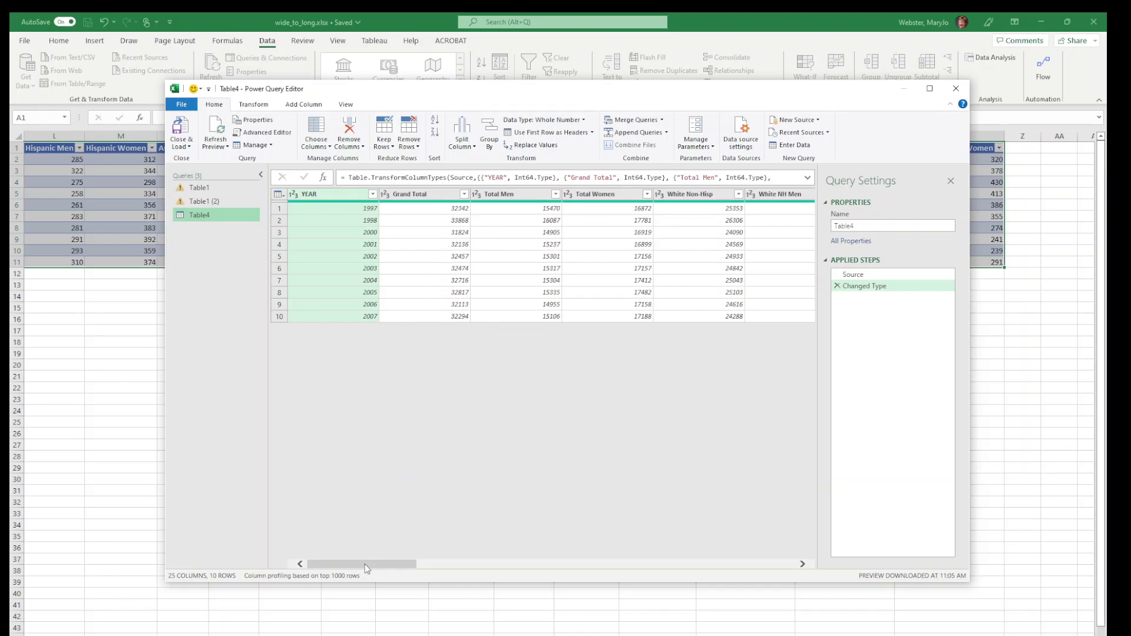
# - Select all columns from Grand Total through NonResident Alien Women, leaving YEAR unselected
pyautogui.moveTo(366, 568)
pyautogui.mouseDown()
pyautogui.moveTo(469, 567)
pyautogui.moveTo(355, 567)
pyautogui.mouseUp()
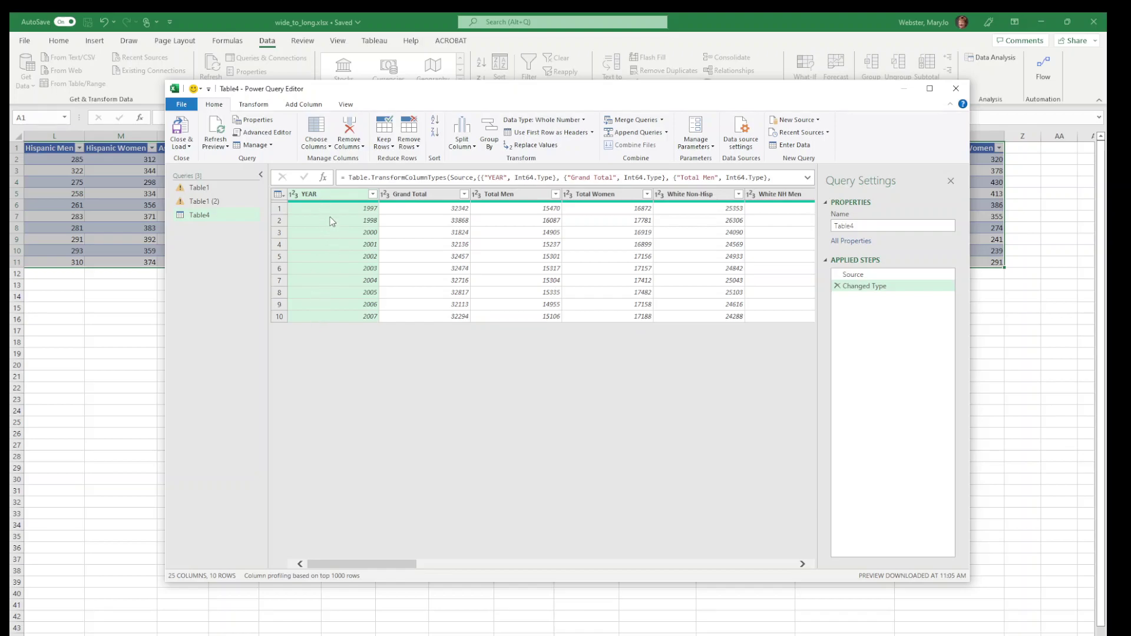
pyautogui.click(445, 272)
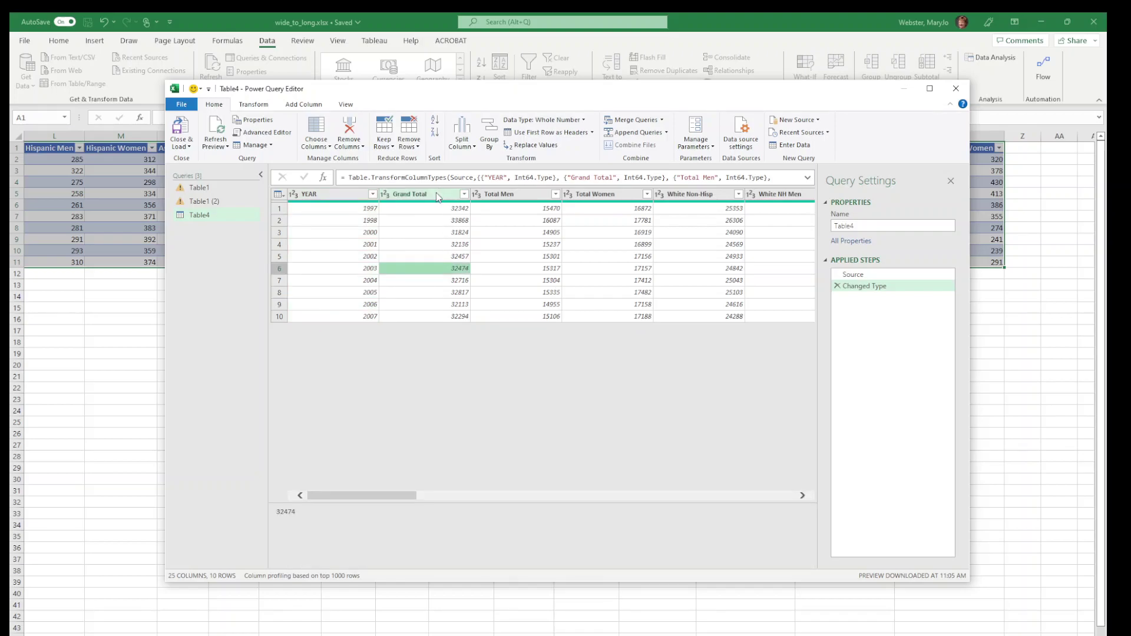
pyautogui.click(436, 195)
pyautogui.moveTo(436, 196)
pyautogui.mouseDown()
pyautogui.moveTo(518, 195)
pyautogui.moveTo(424, 195)
pyautogui.moveTo(448, 198)
pyautogui.mouseUp()
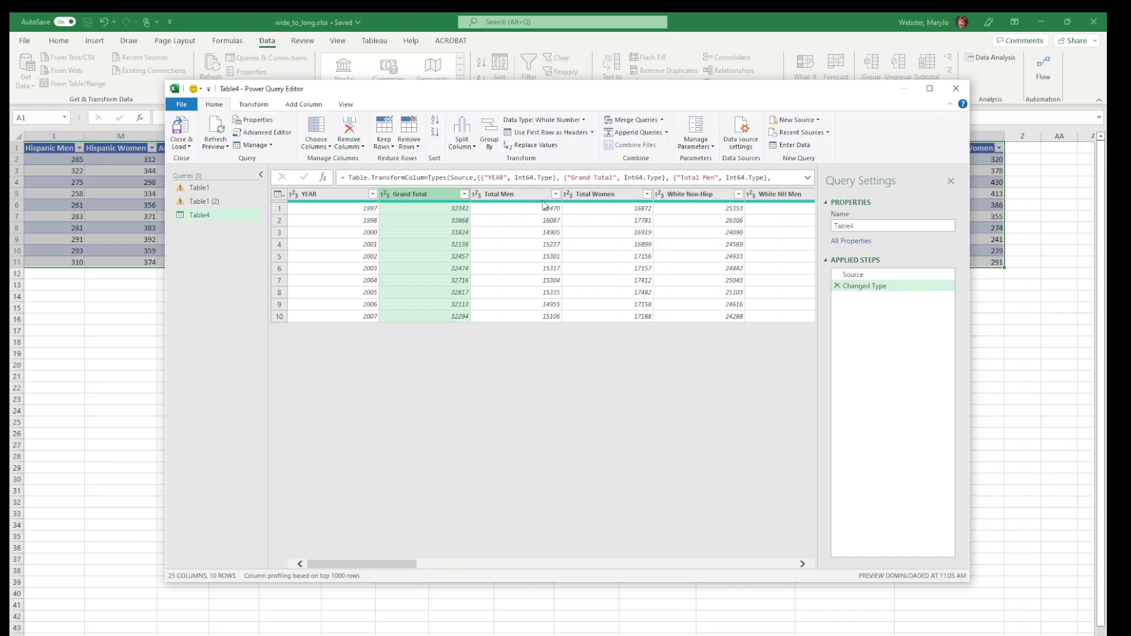
pyautogui.moveTo(545, 205)
pyautogui.hotkey('shift', 'Right')
pyautogui.hotkey('shift', 'Right')
pyautogui.hotkey('shift', 'Right')
pyautogui.hotkey('shift', 'Right')
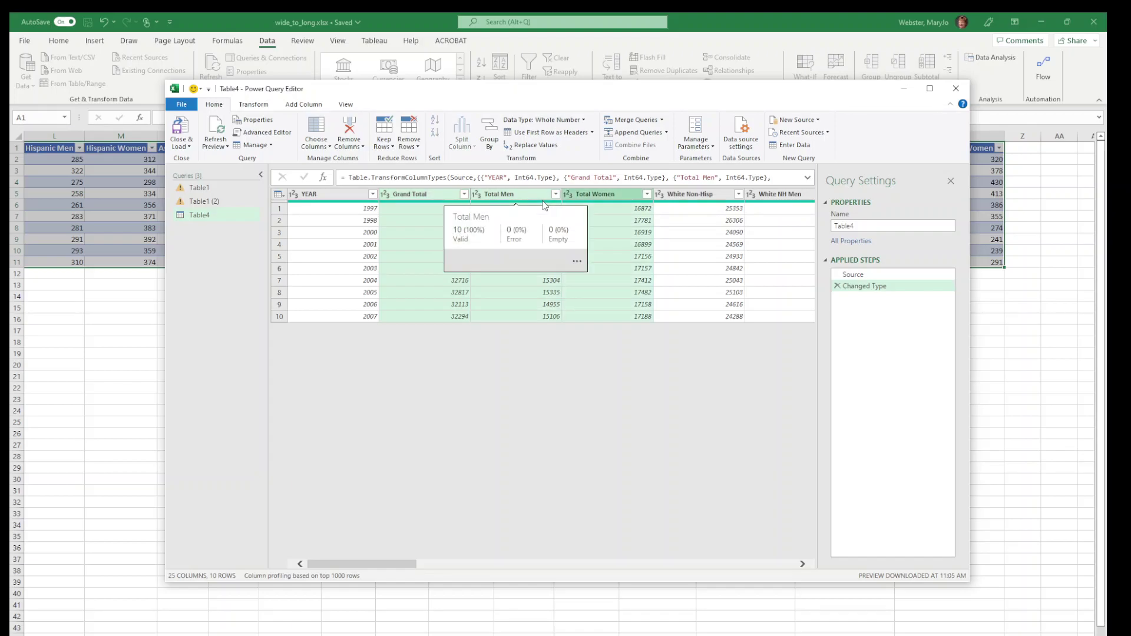
pyautogui.hotkey('shift', 'Left')
pyautogui.hotkey('shift', 'Left')
pyautogui.hotkey('shift', 'Left')
pyautogui.hotkey('shift', 'Left')
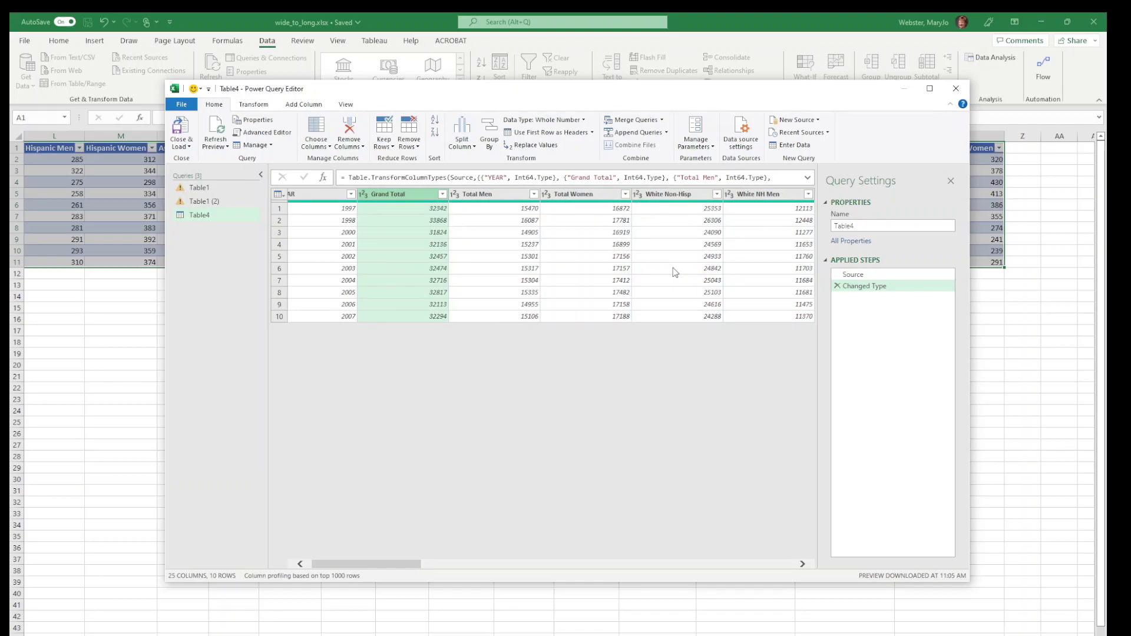
pyautogui.hotkey('shift', 'Right')
pyautogui.hotkey('shift', 'Right')
pyautogui.hotkey('shift', 'Right')
pyautogui.hotkey('shift', 'Right')
pyautogui.hotkey('shift', 'Right')
pyautogui.hotkey('shift', 'Right')
pyautogui.hotkey('shift', 'Right')
pyautogui.hotkey('shift', 'Right')
pyautogui.hotkey('shift', 'Right')
pyautogui.hotkey('shift', 'Right')
pyautogui.hotkey('shift', 'Right')
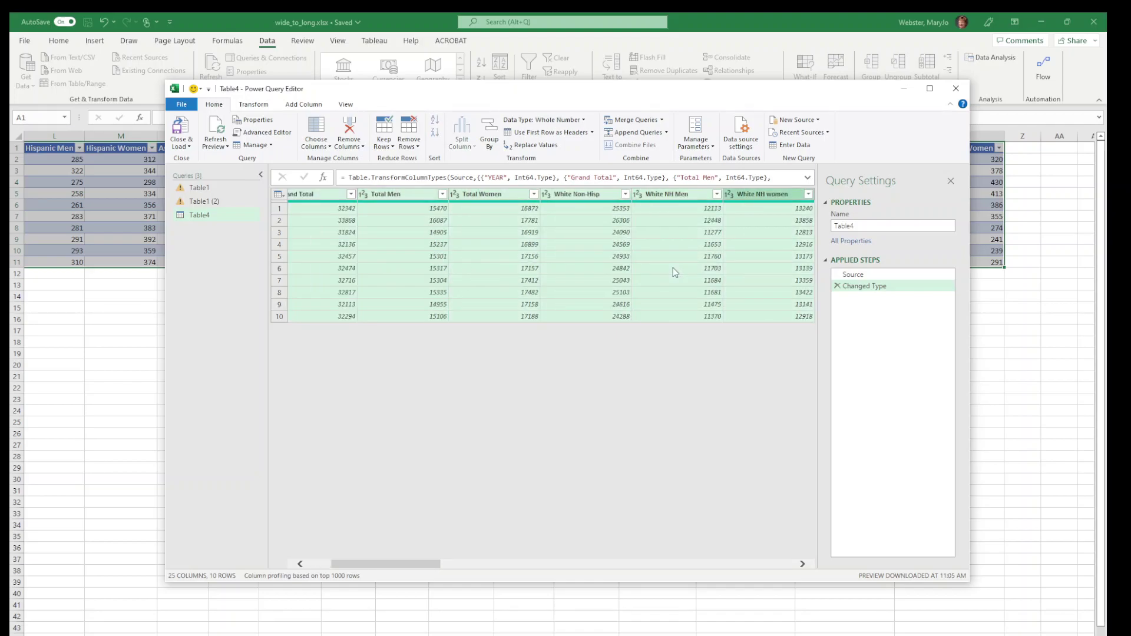
pyautogui.hotkey('shift', 'Right')
pyautogui.hotkey('shift', 'Right')
pyautogui.hotkey('shift', 'Right')
pyautogui.hotkey('shift', 'Right')
pyautogui.hotkey('shift', 'Right')
pyautogui.hotkey('shift', 'Right')
pyautogui.hotkey('shift', 'Right')
pyautogui.hotkey('shift', 'Right')
pyautogui.hotkey('shift', 'Right')
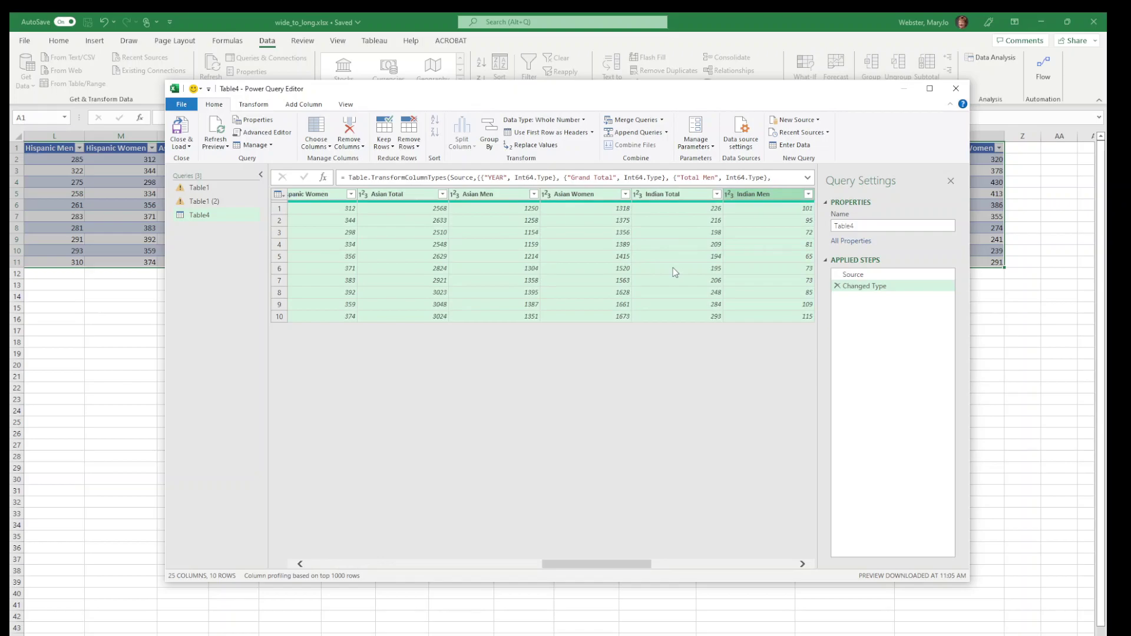
pyautogui.hotkey('shift', 'Right')
pyautogui.hotkey('shift', 'Right')
pyautogui.hotkey('shift', 'Right')
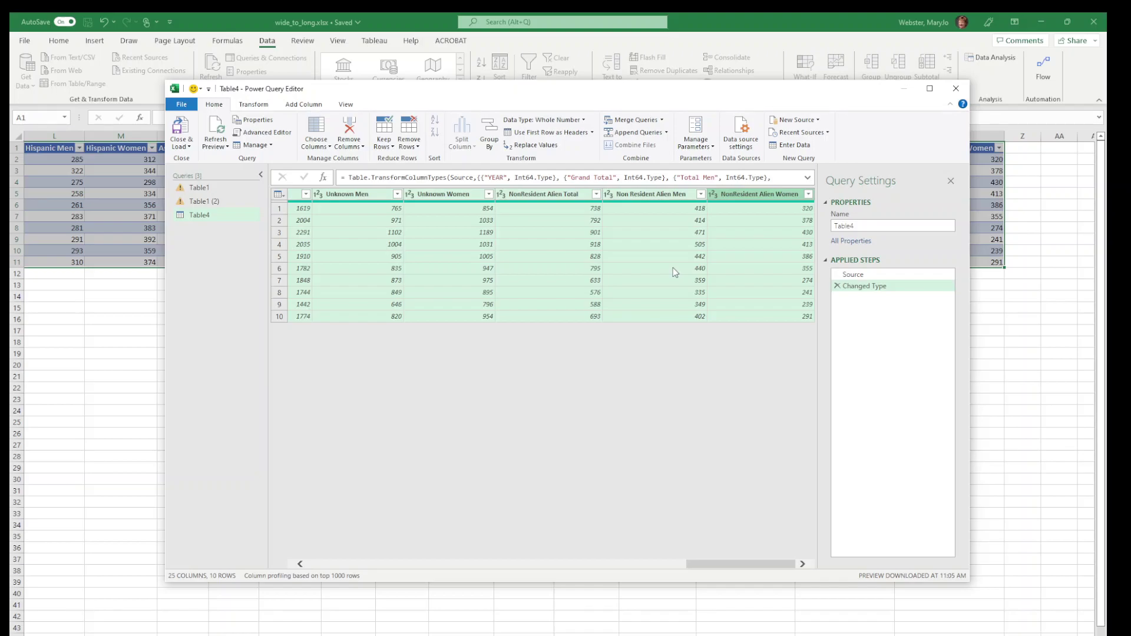
pyautogui.moveTo(715, 564); pyautogui.dragTo(319, 566)
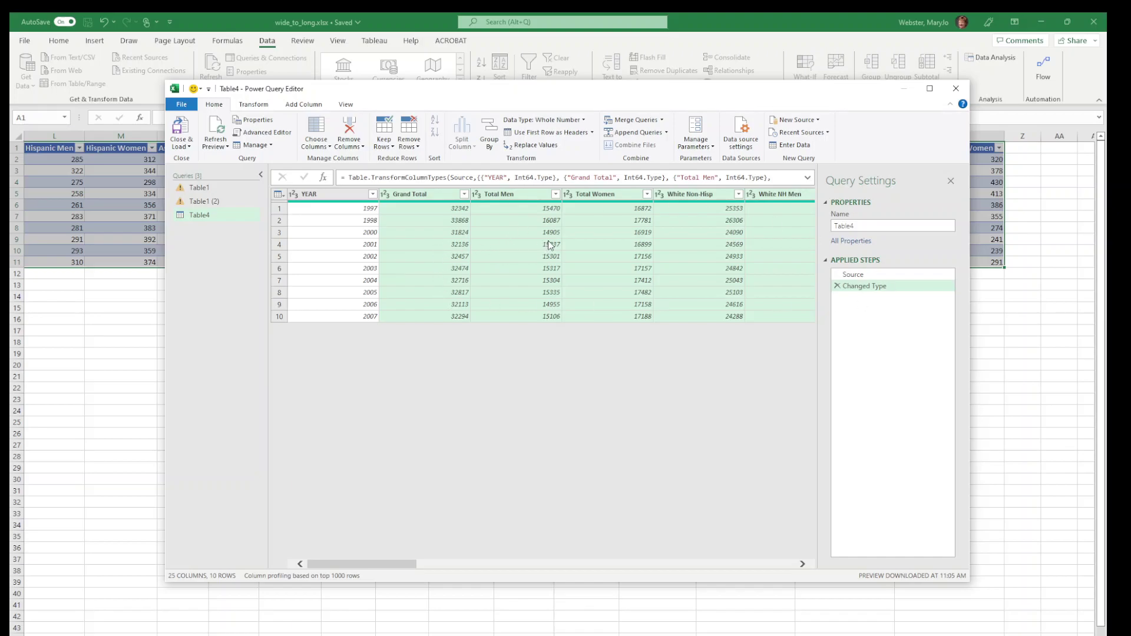
# - Unpivot Other Columns so YEAR stays and the rest become 240 Attribute/Value rows
pyautogui.click(254, 106)
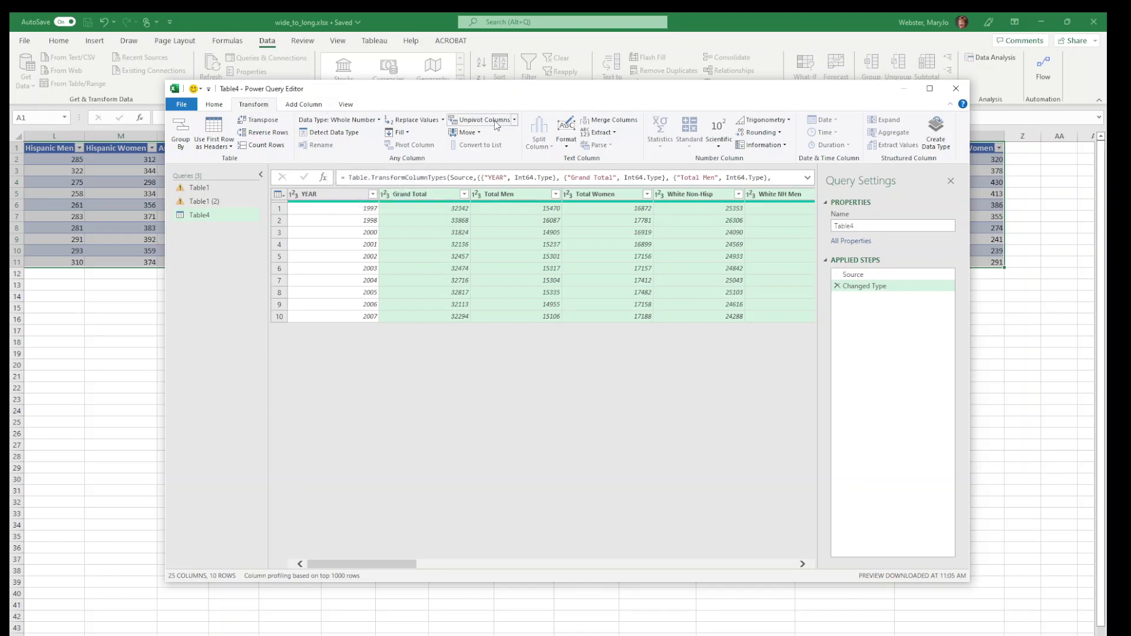
pyautogui.click(514, 120)
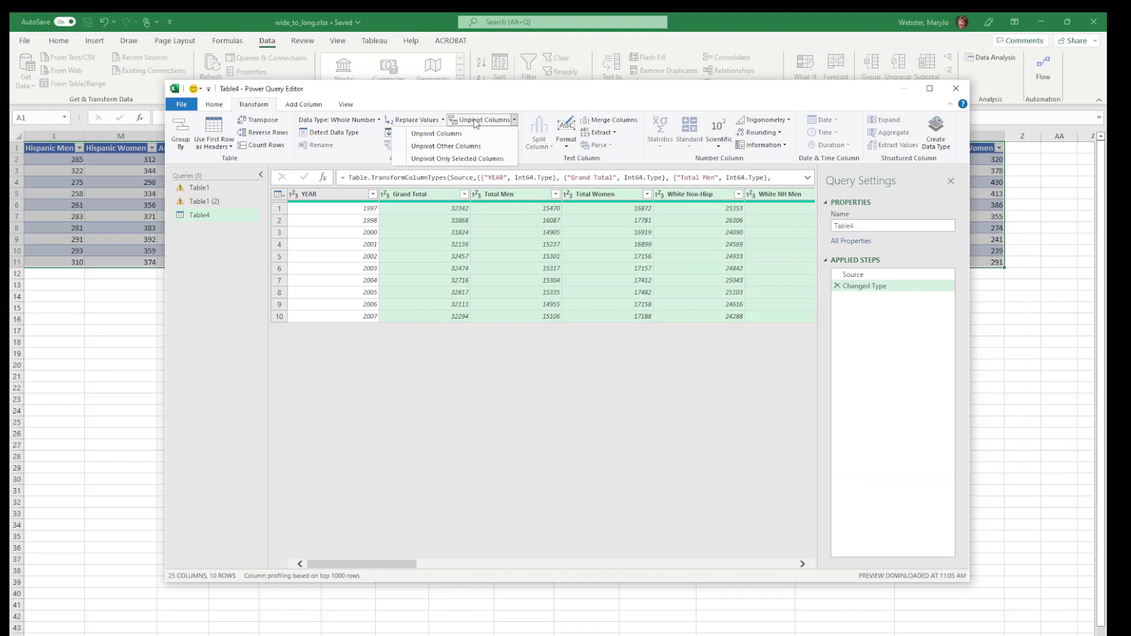
pyautogui.click(446, 146)
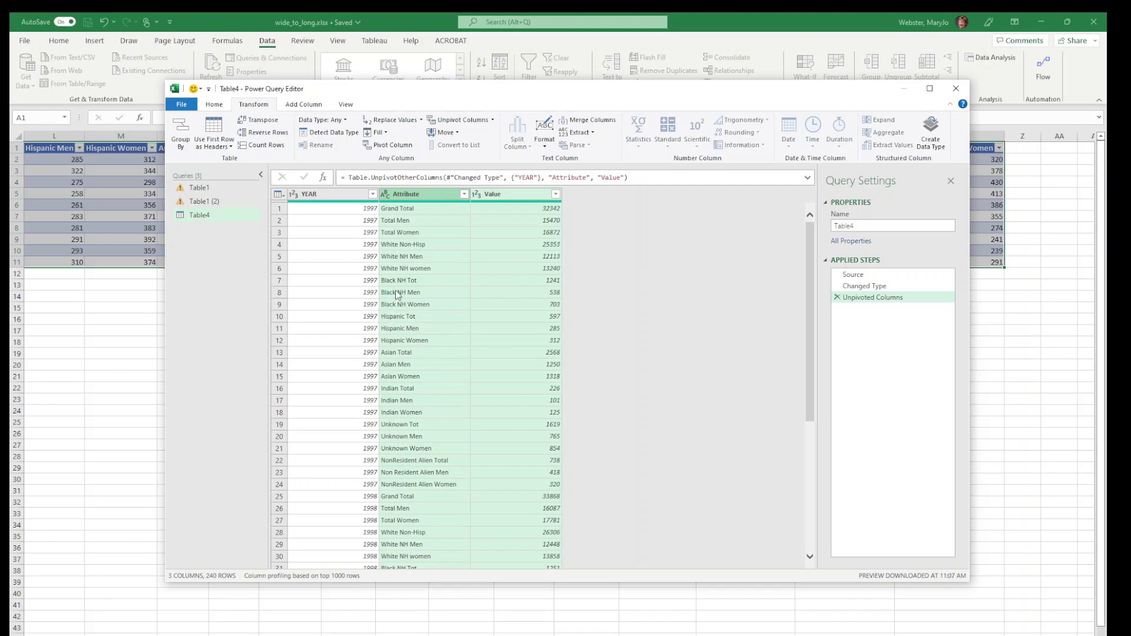
pyautogui.click(214, 106)
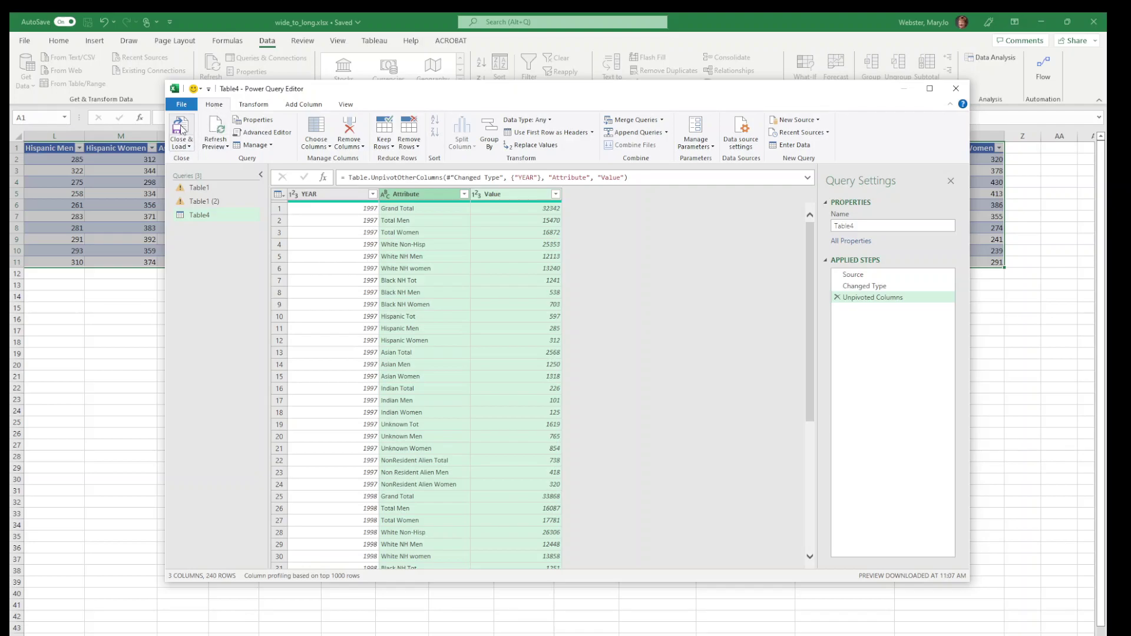
pyautogui.click(190, 147)
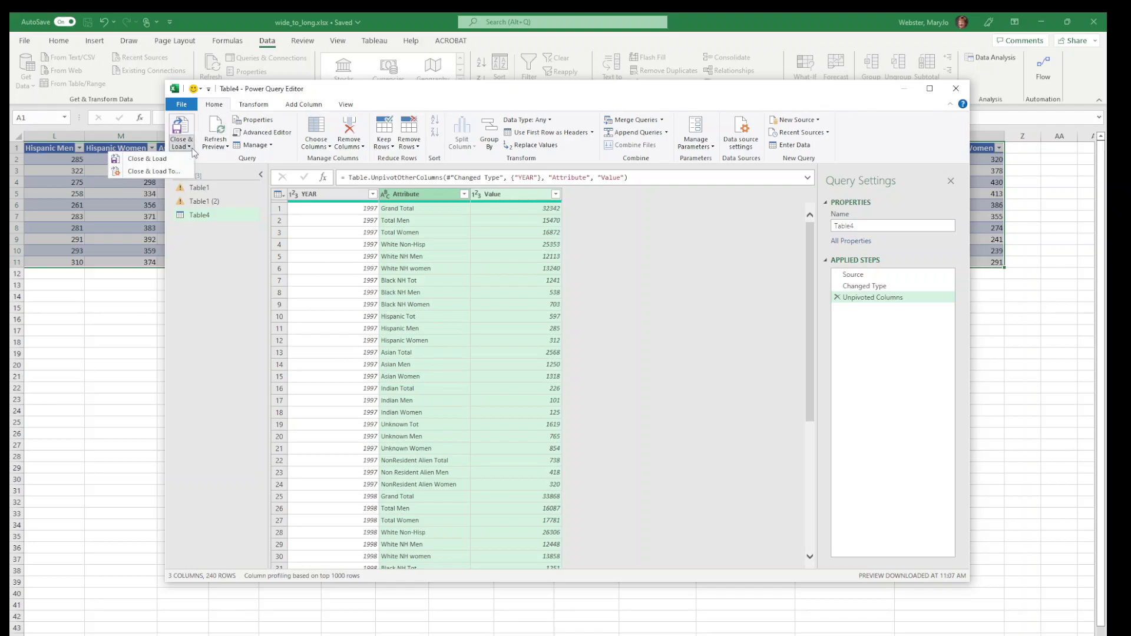
# - Load the unpivoted query as a table on a new worksheet
pyautogui.click(169, 172)
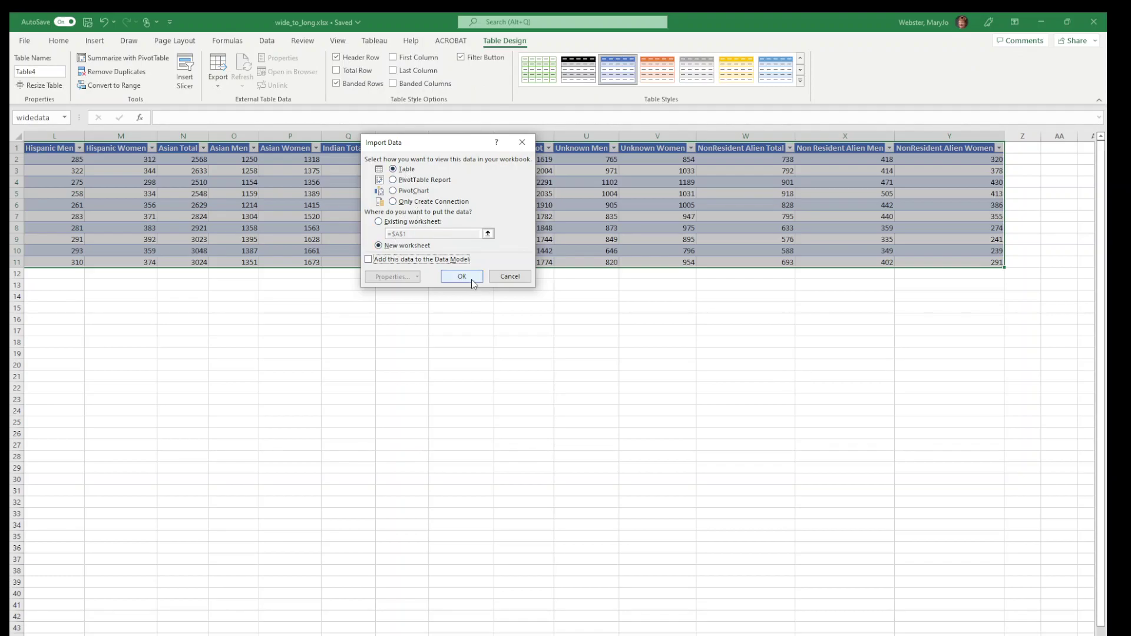
pyautogui.click(462, 277)
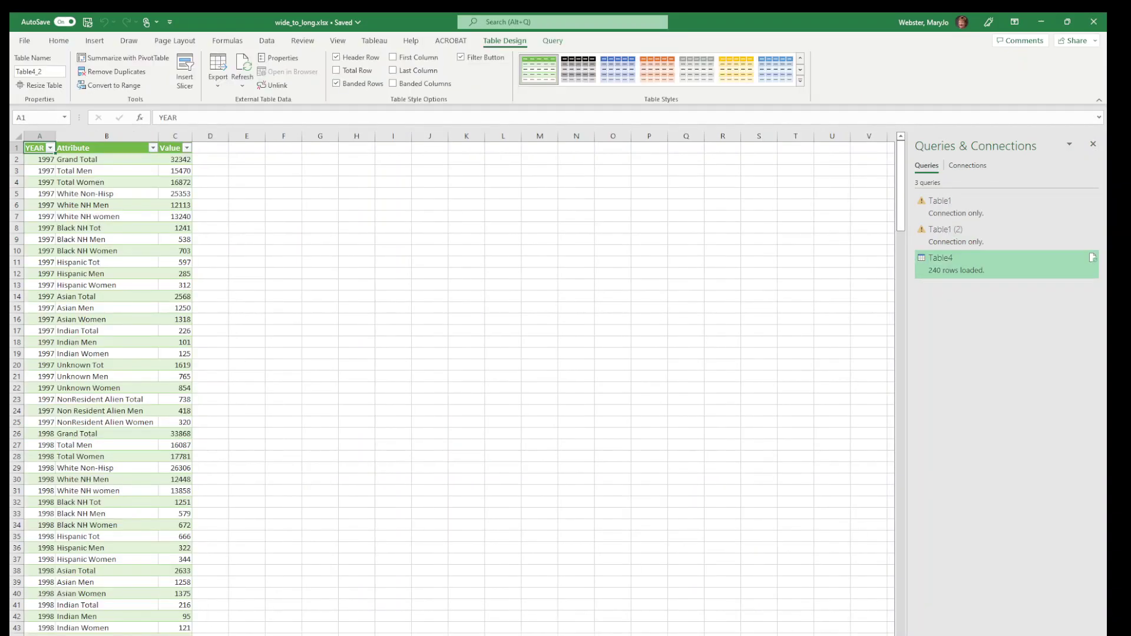
pyautogui.click(105, 329)
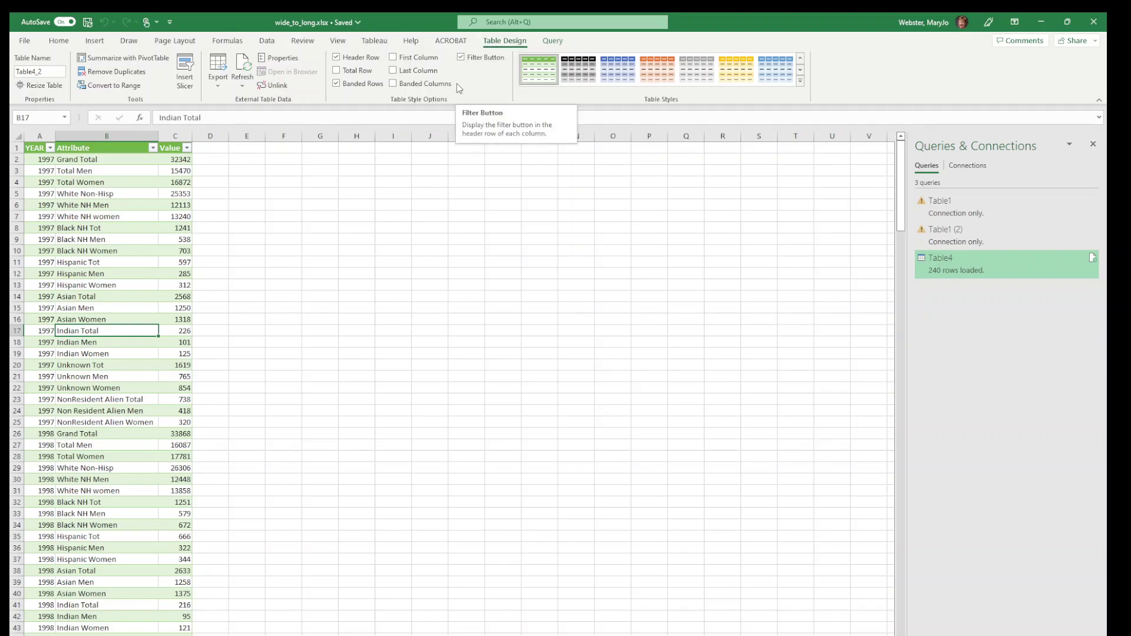
# - Convert the loaded table to a normal range and apply the Normal style to columns A:C
pyautogui.click(83, 306)
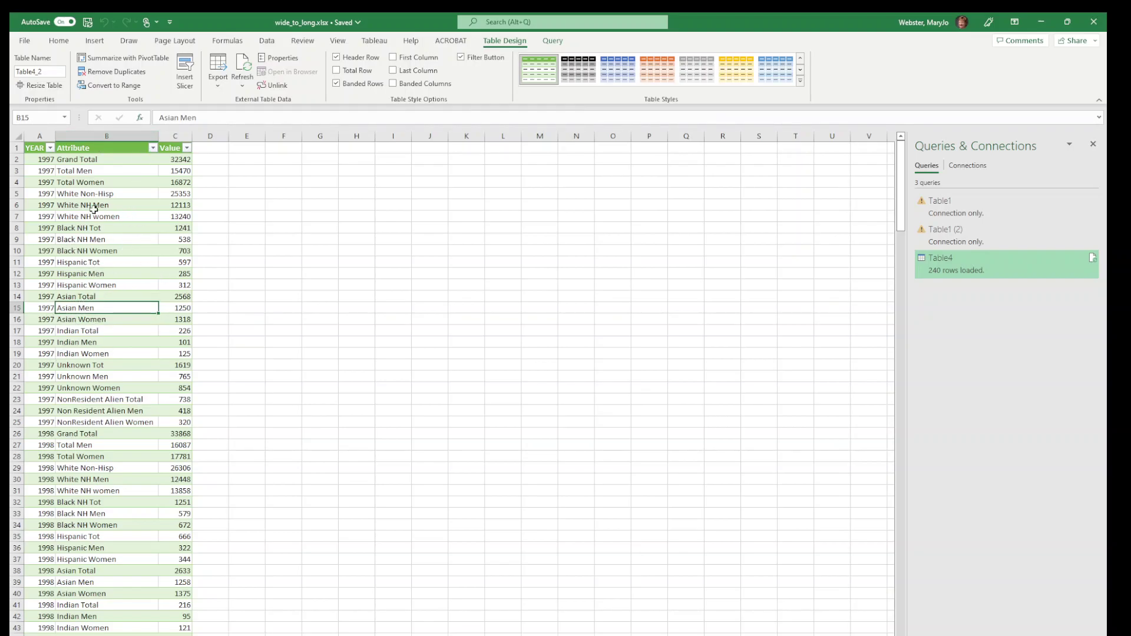
pyautogui.click(113, 88)
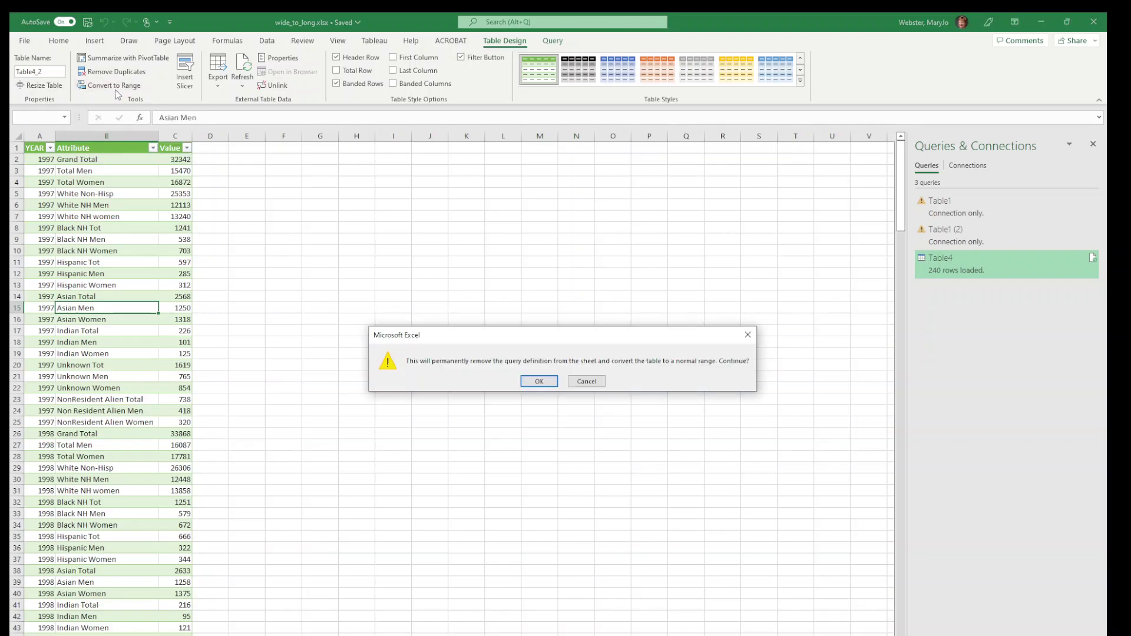
pyautogui.click(538, 381)
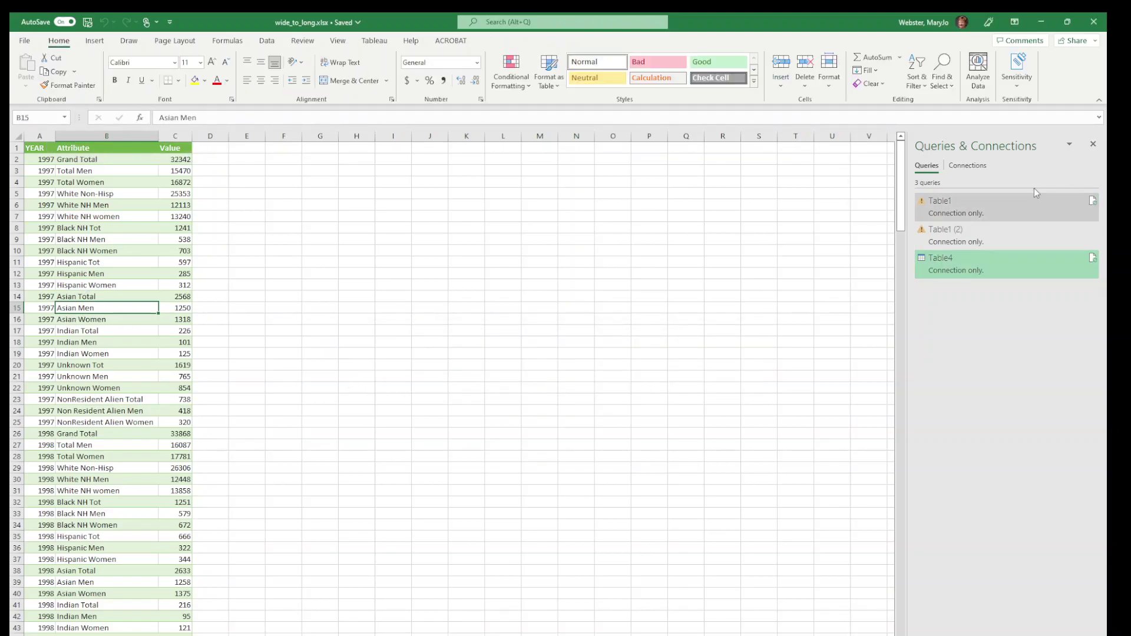
pyautogui.click(1093, 144)
pyautogui.click(94, 205)
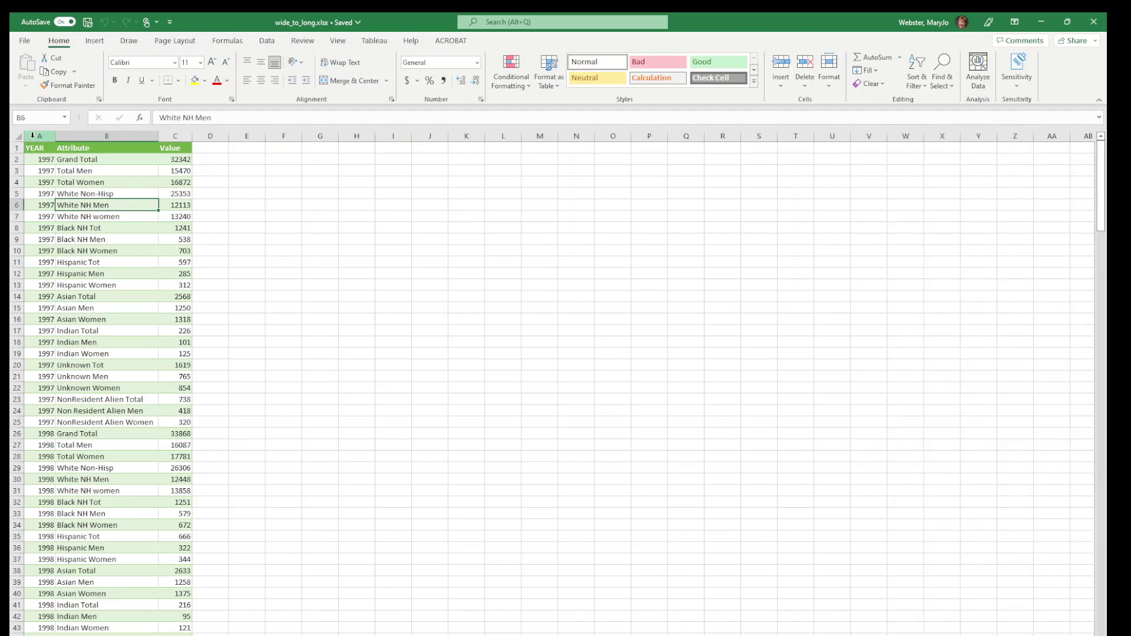
pyautogui.moveTo(32, 136); pyautogui.dragTo(174, 147)
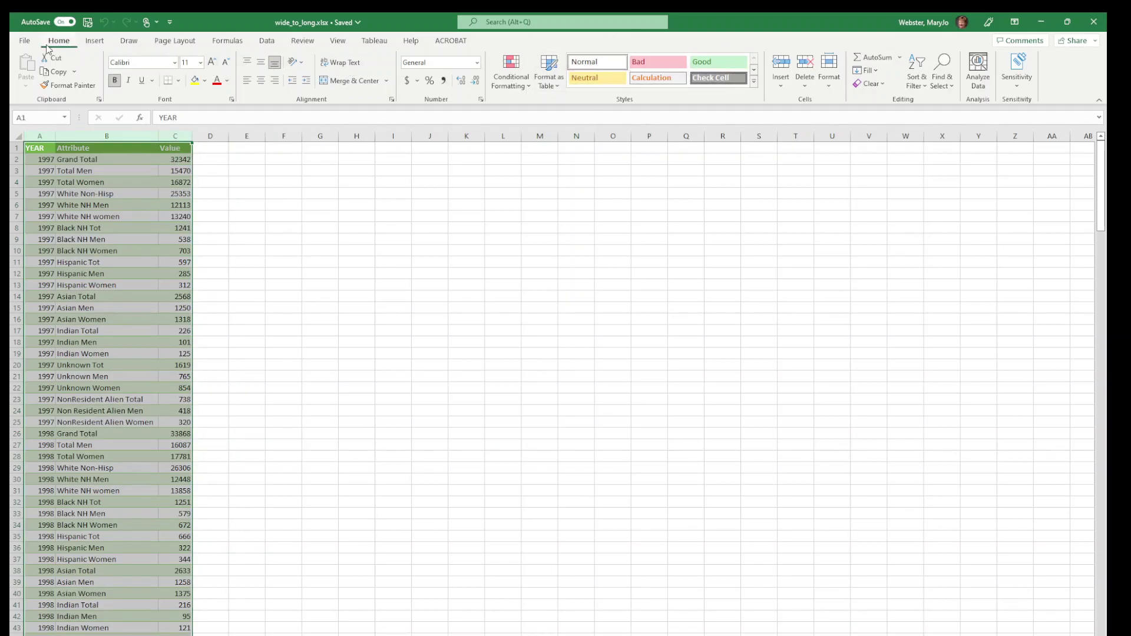
pyautogui.click(594, 66)
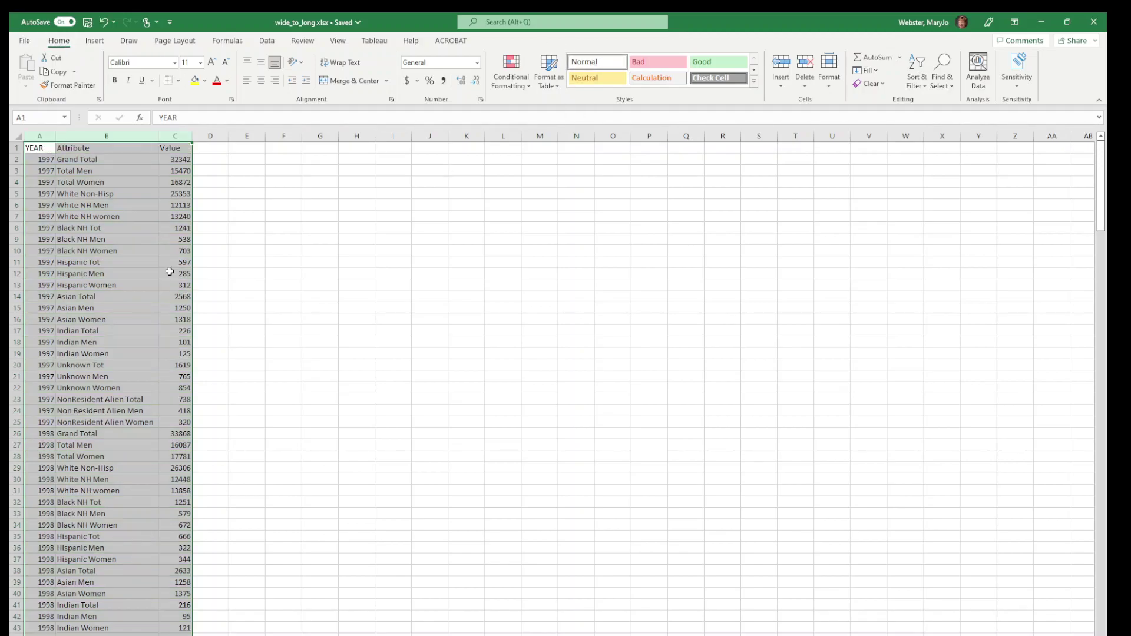
pyautogui.click(128, 251)
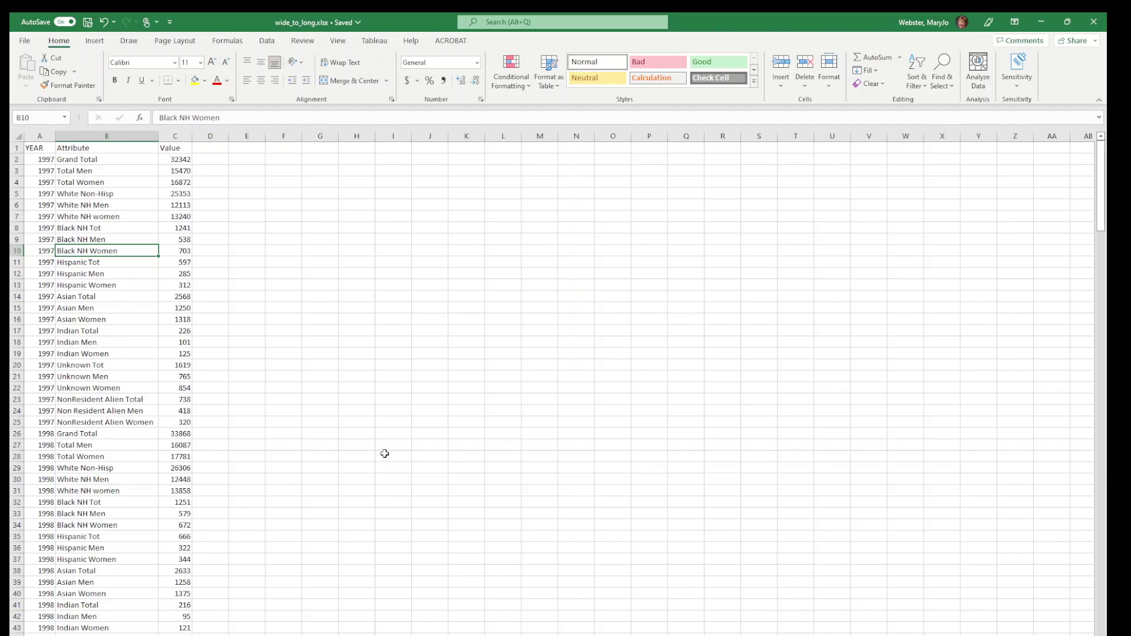
pyautogui.press('F2')
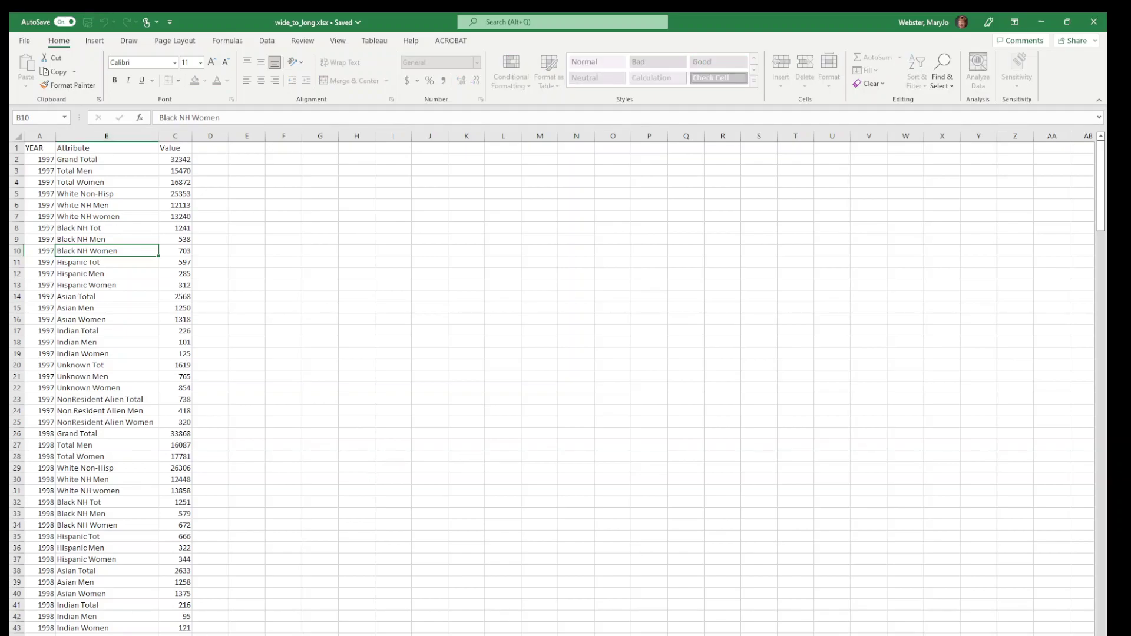
pyautogui.click(115, 436)
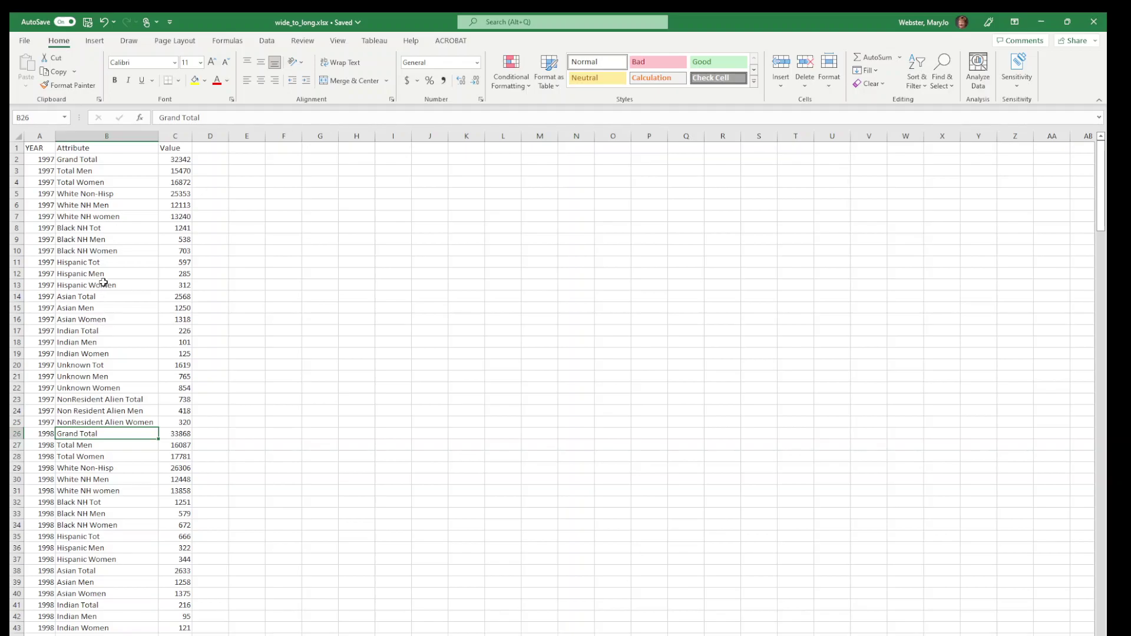
pyautogui.click(80, 174)
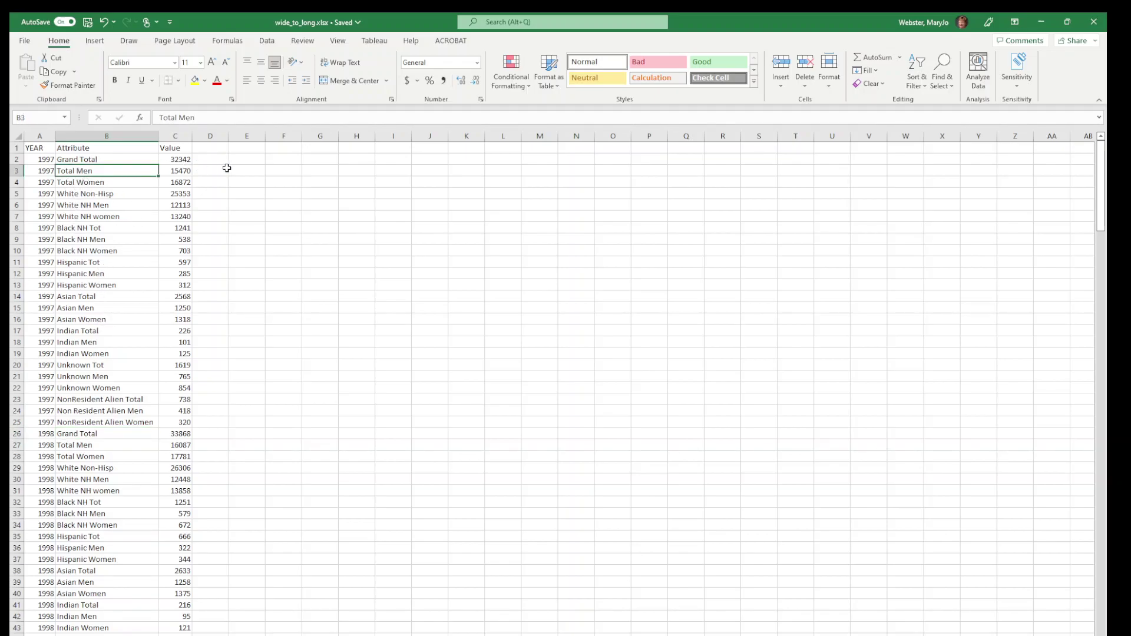
pyautogui.click(227, 169)
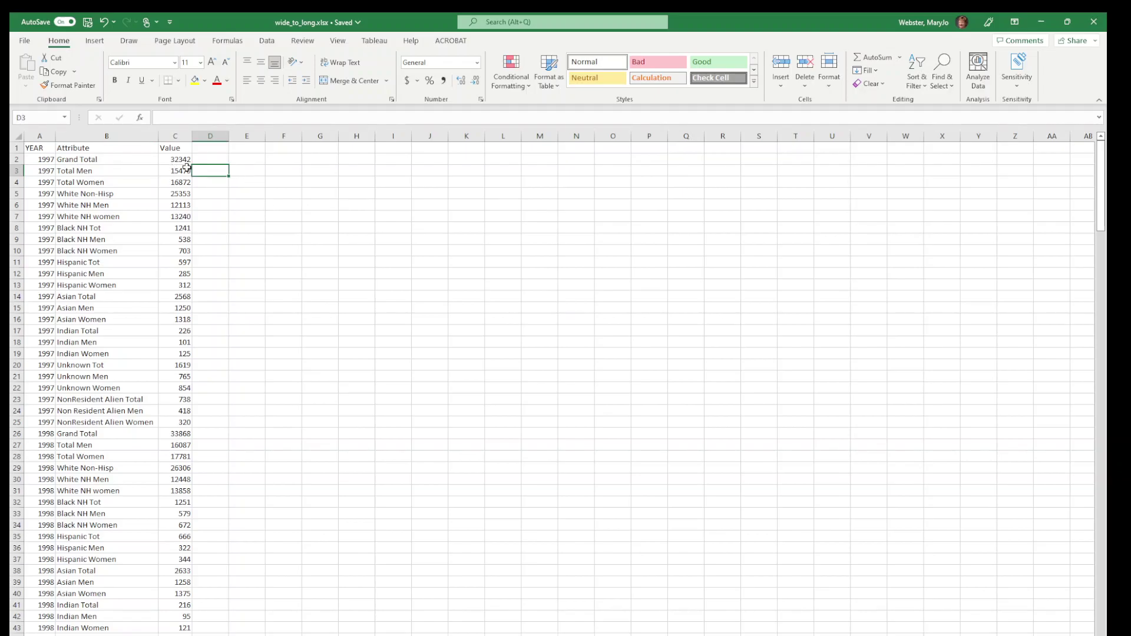
pyautogui.click(207, 194)
pyautogui.click(200, 207)
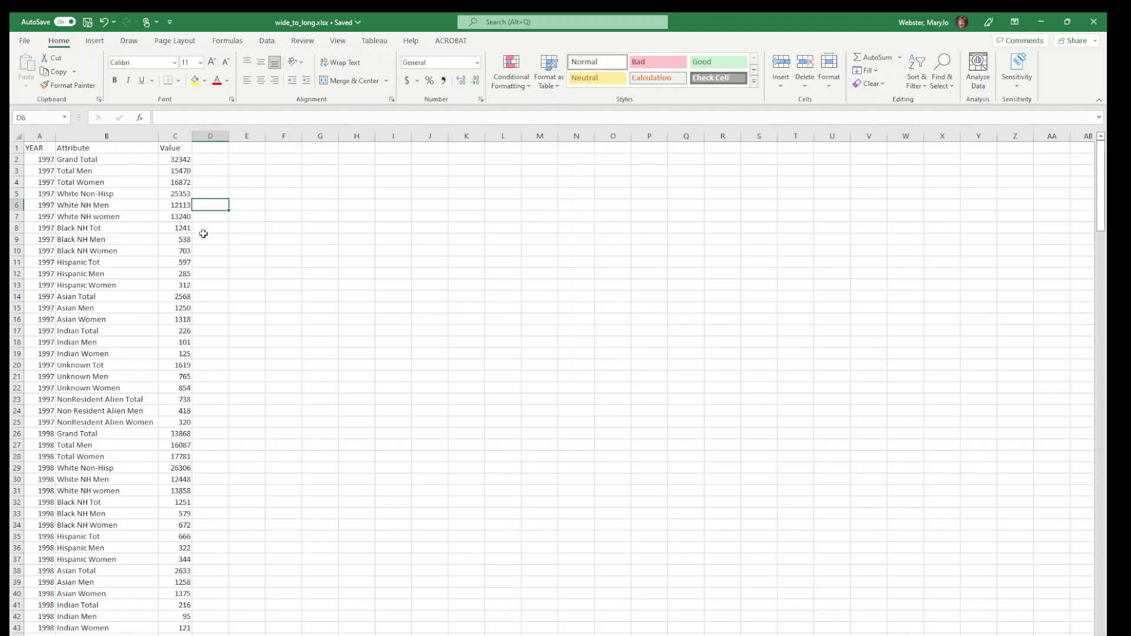
pyautogui.click(204, 301)
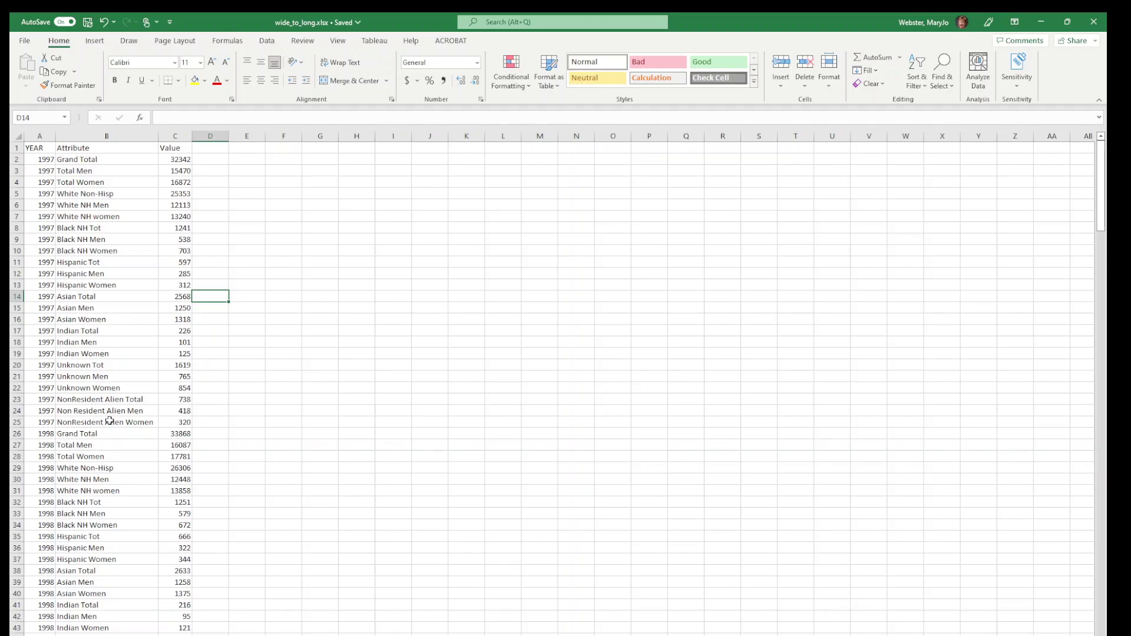
pyautogui.click(99, 354)
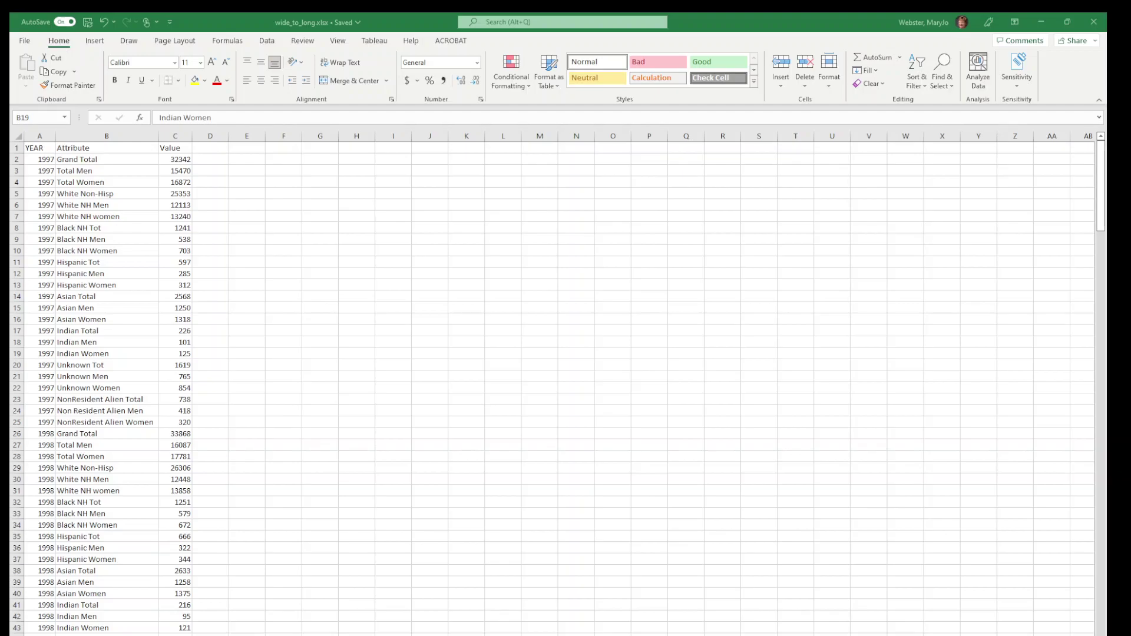
# - In Google Sheets, zoom the wide_to_long sheet to 125% and select the arrayformula note in A18
pyautogui.hotkey('alt', 'Tab')
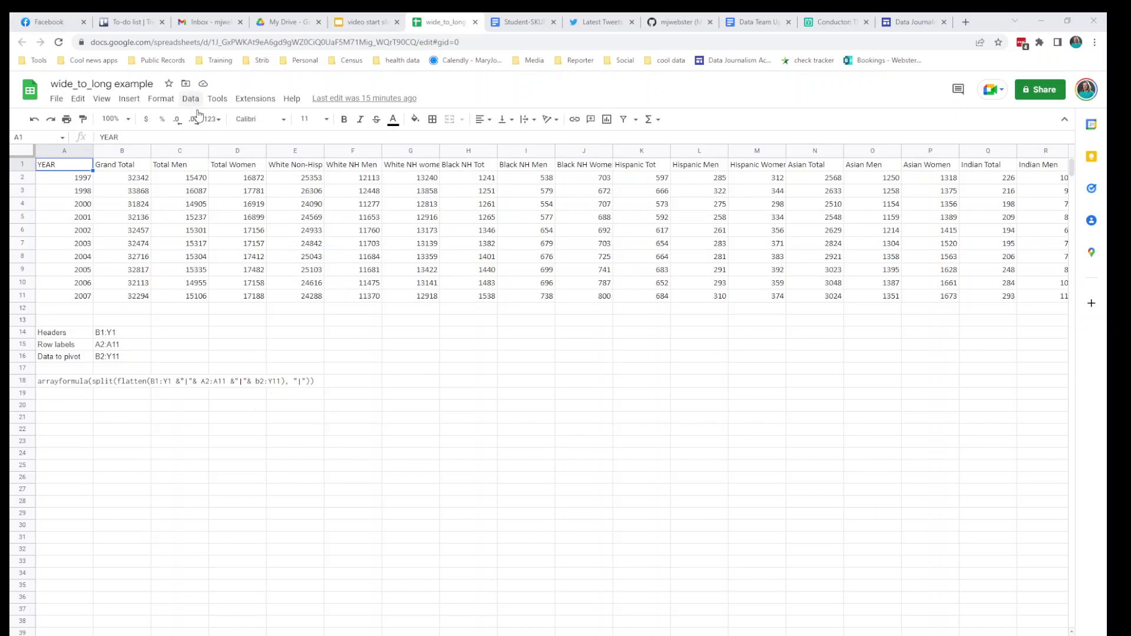
pyautogui.click(102, 99)
pyautogui.moveTo(258, 216)
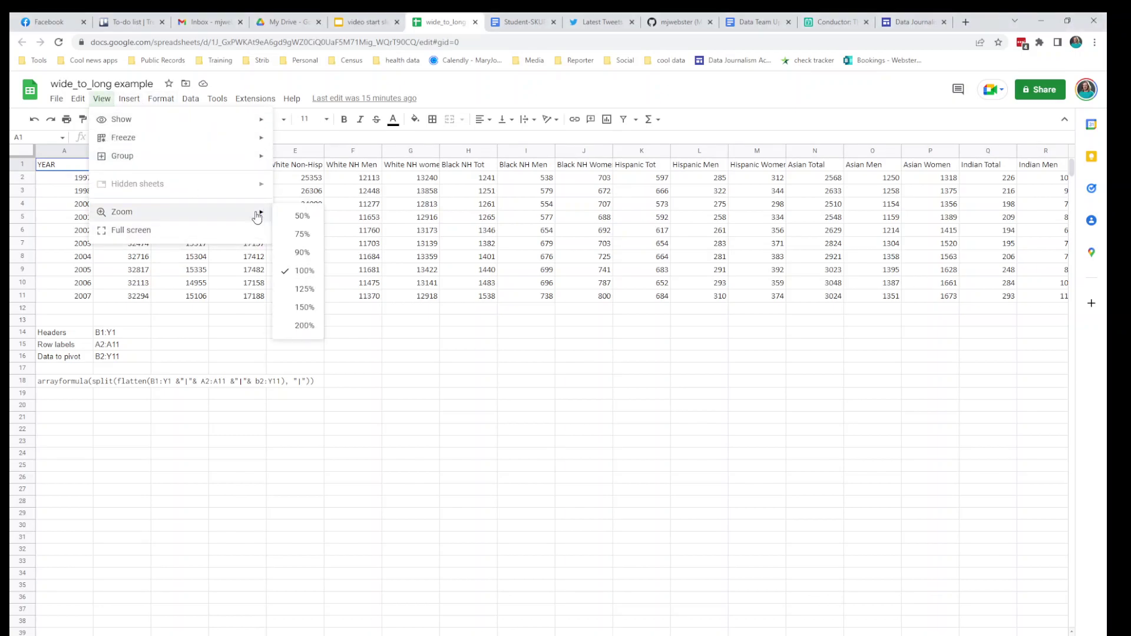
pyautogui.click(303, 289)
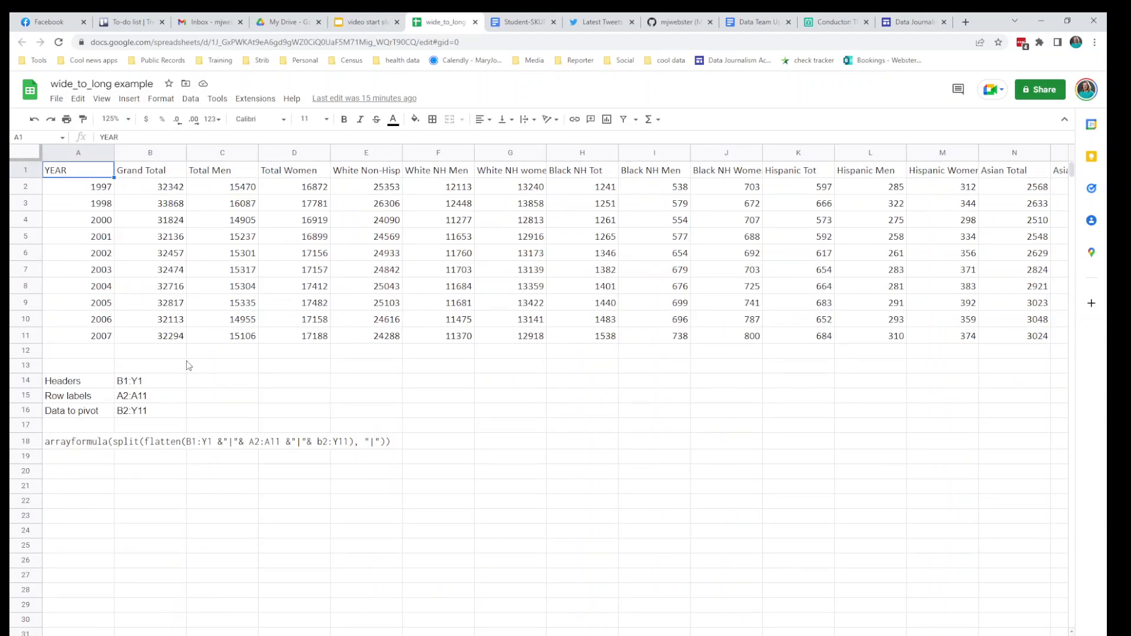
pyautogui.click(59, 445)
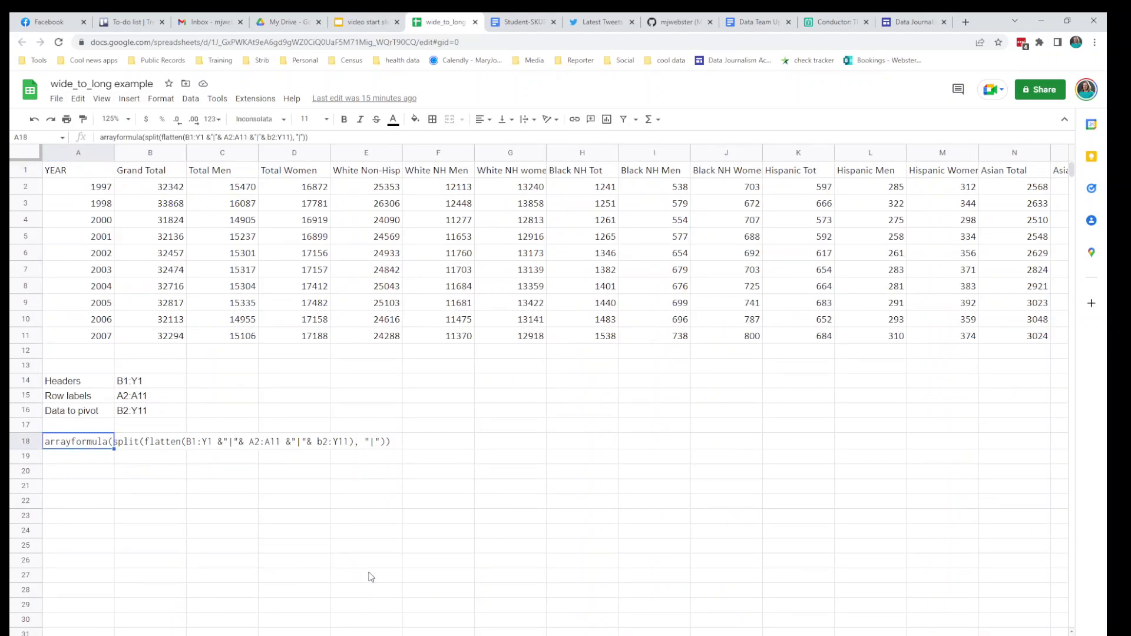
# - Review the headers range B1:Y1 and the row labels range A2:A11 (1997–2007)
pyautogui.click(171, 502)
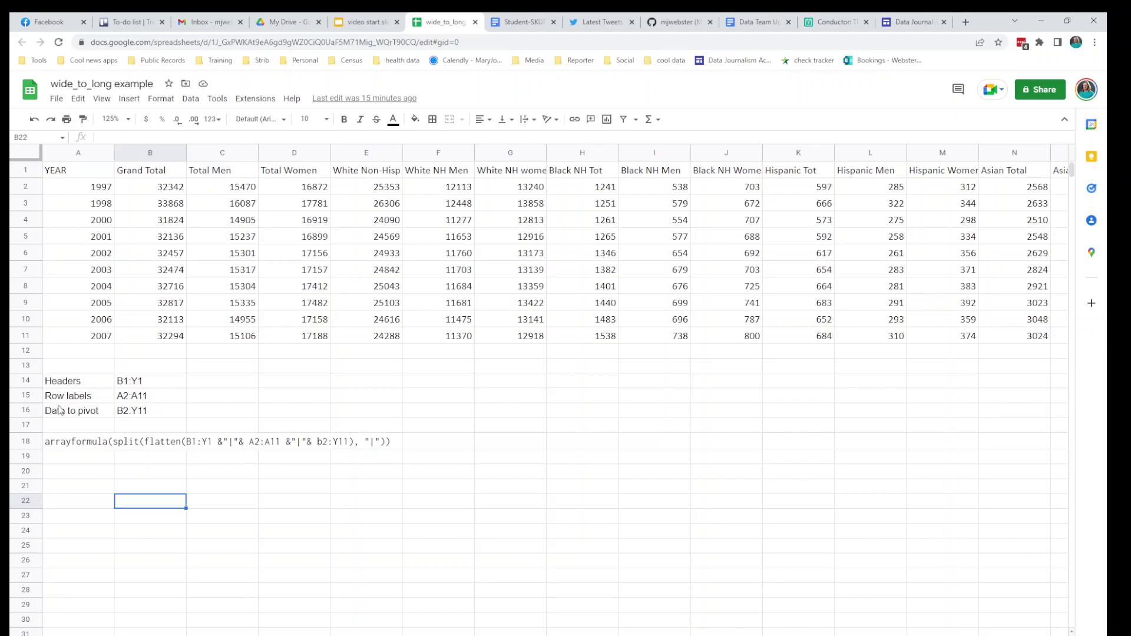
pyautogui.click(143, 384)
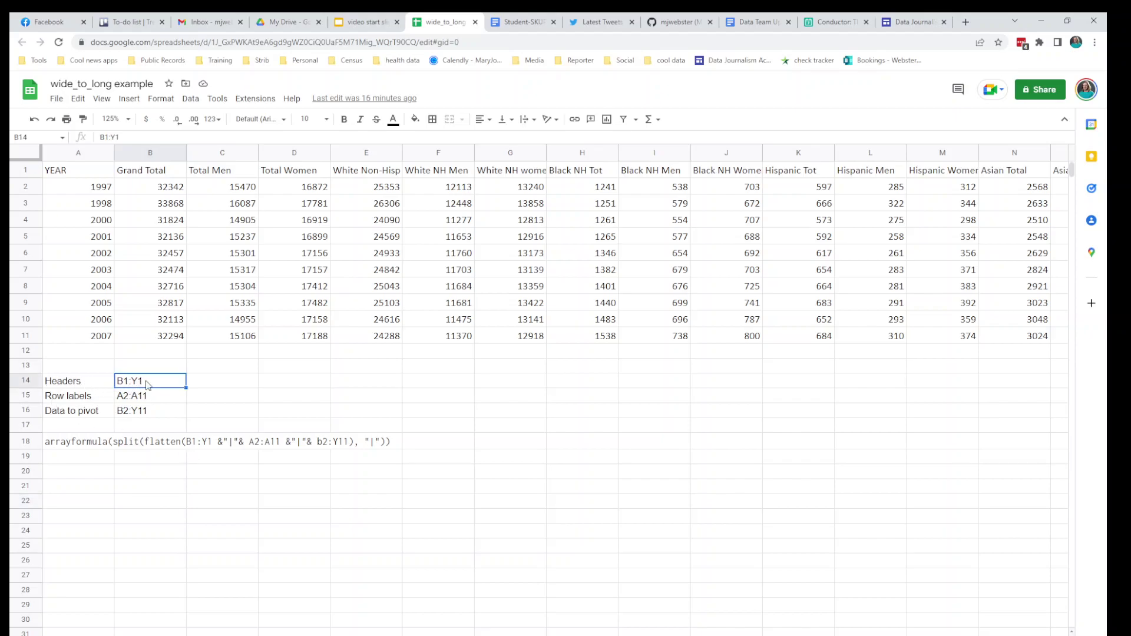
pyautogui.click(164, 174)
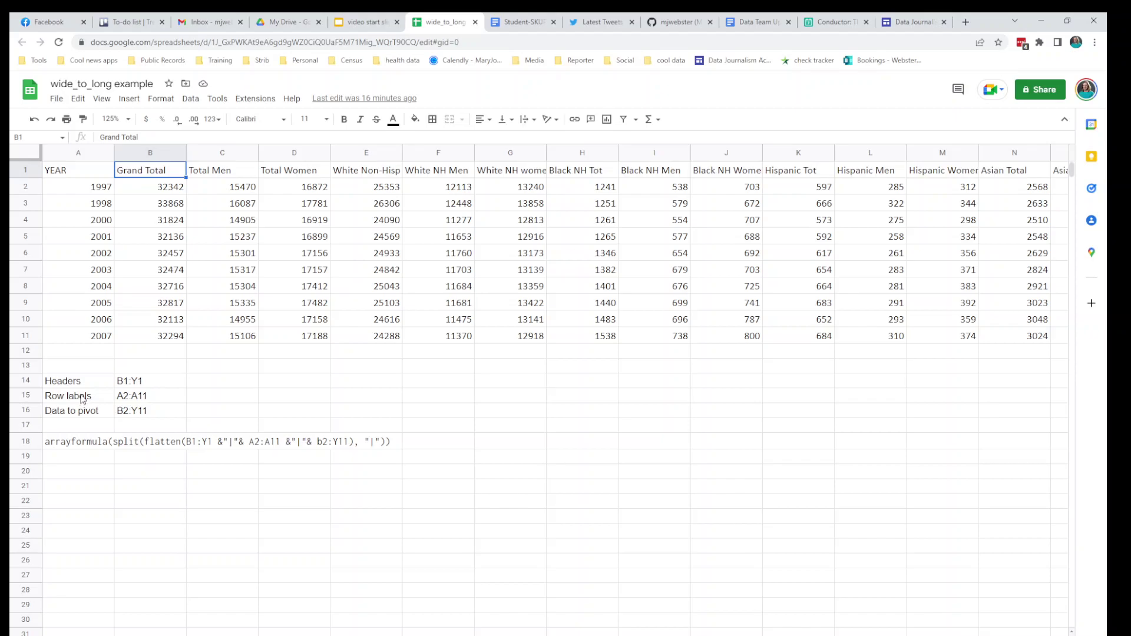
pyautogui.click(120, 398)
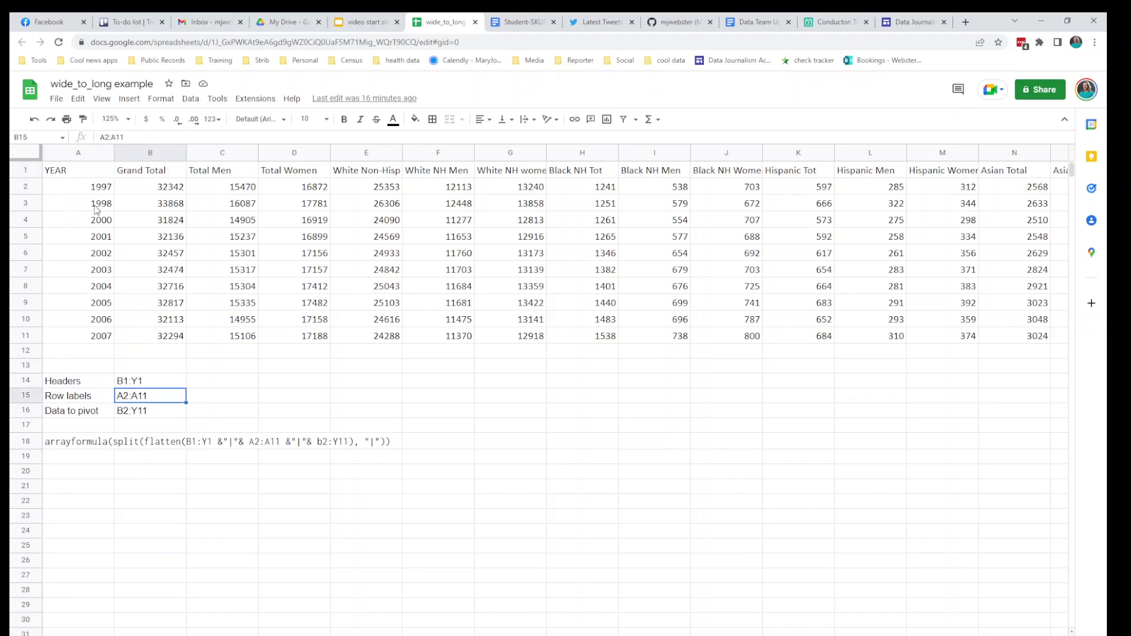
pyautogui.click(78, 190)
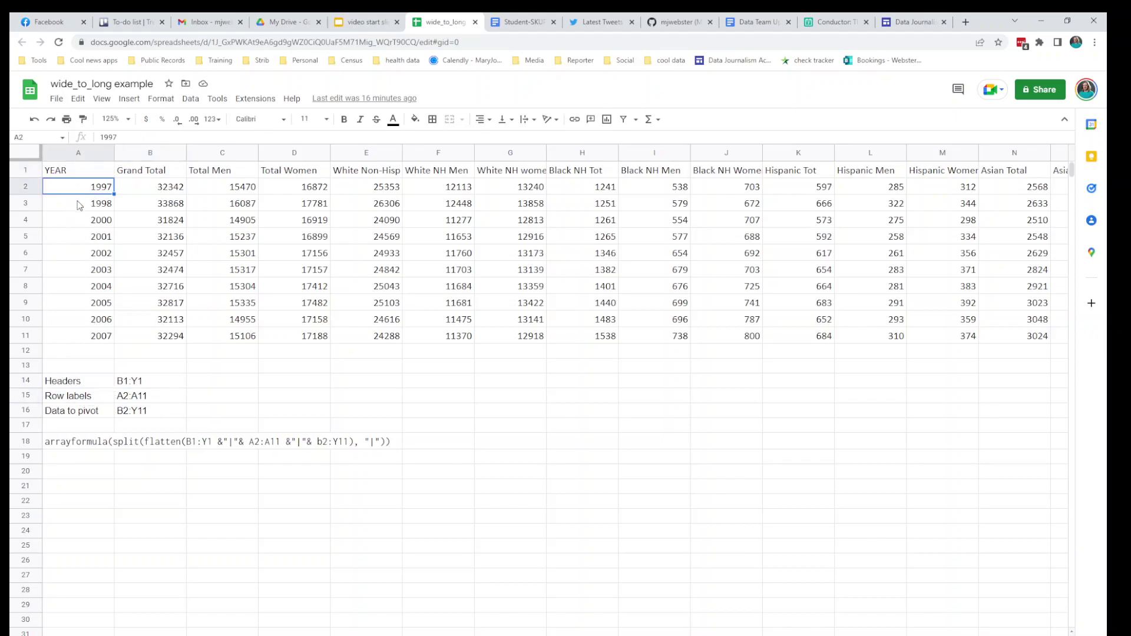
pyautogui.click(82, 341)
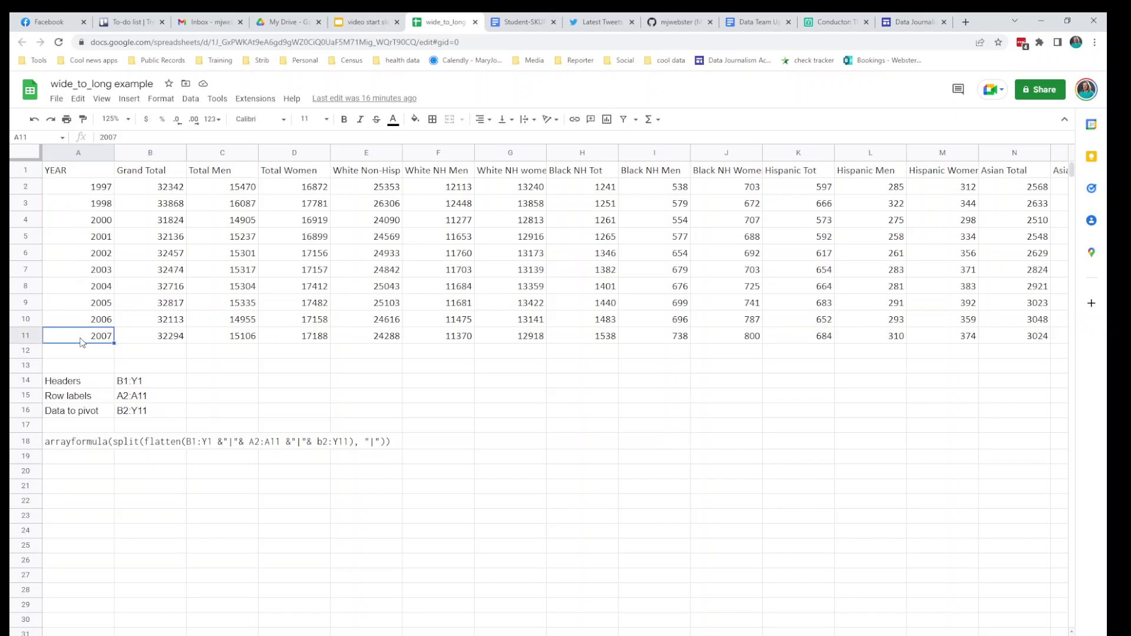
# - Relabel the A16 note from 'Data to pivot' to 'Data to unpivot'
pyautogui.click(82, 414)
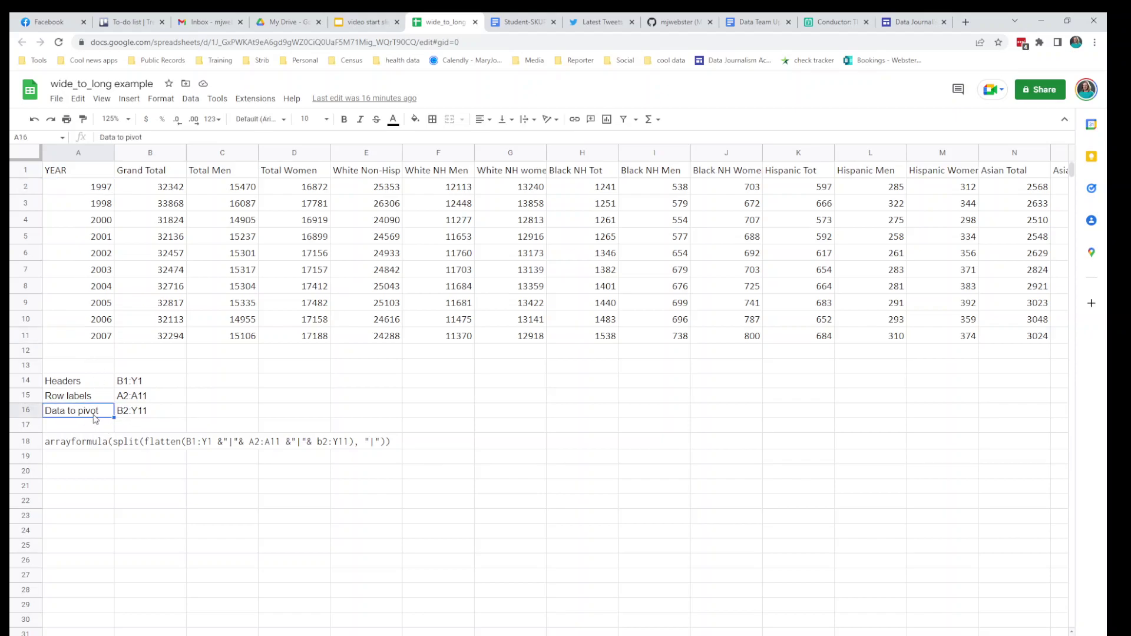
pyautogui.doubleClick(82, 414)
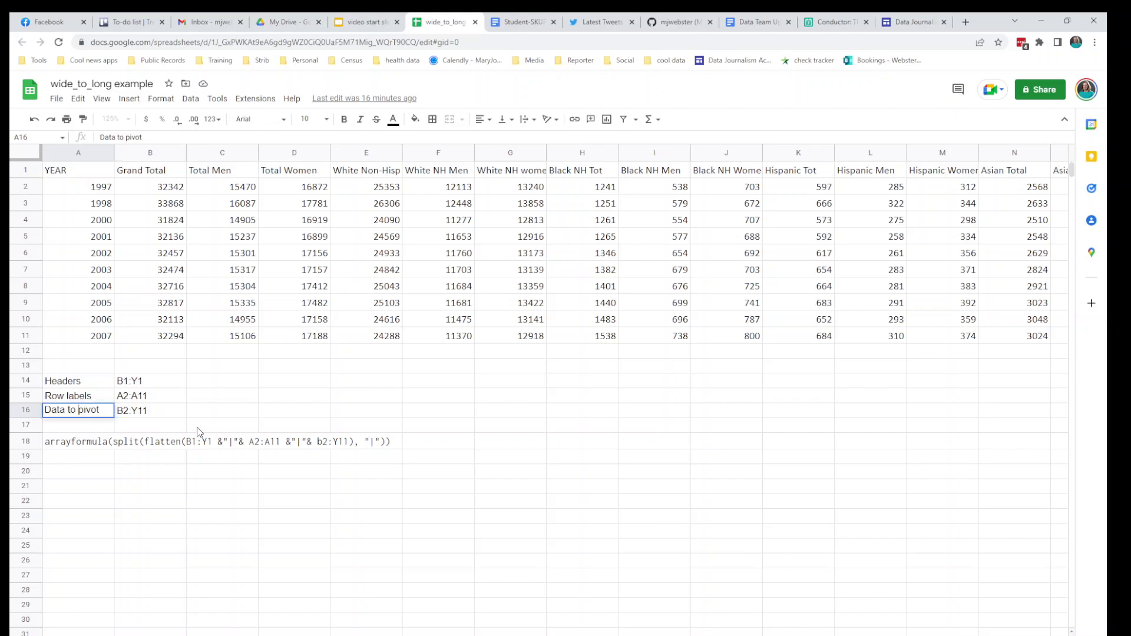
pyautogui.write('un')
pyautogui.press('Tab')
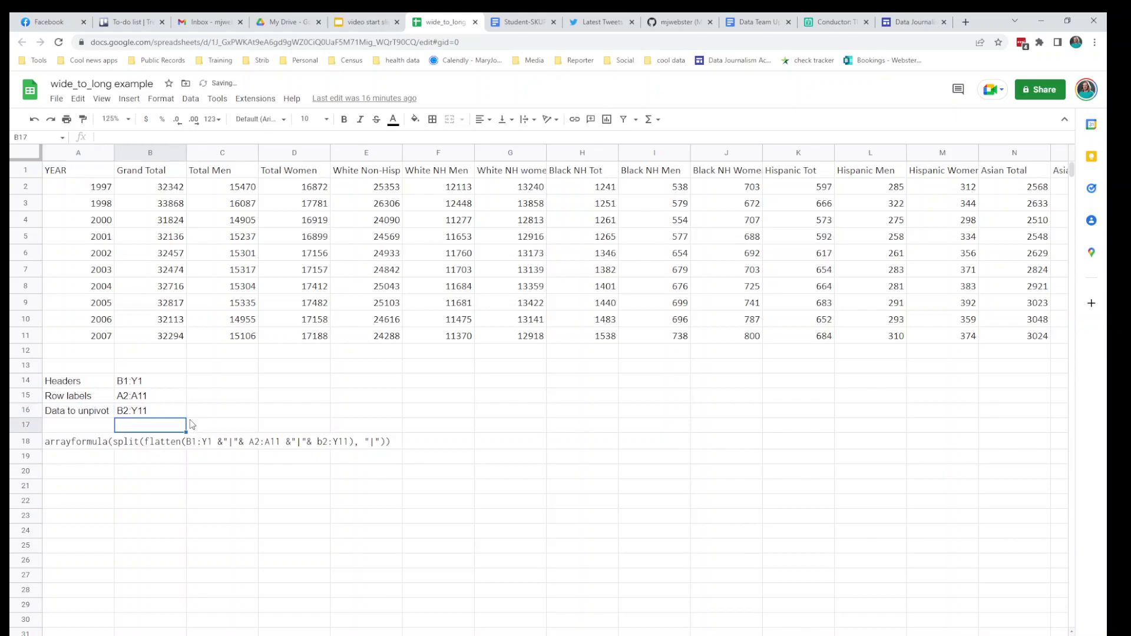
pyautogui.click(170, 186)
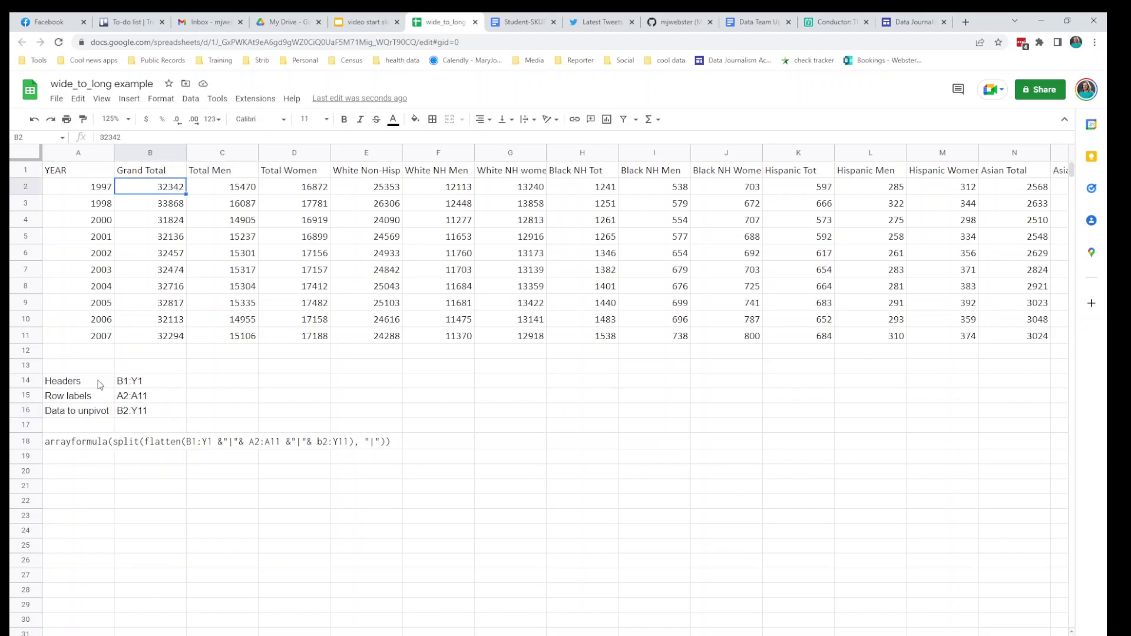
pyautogui.click(142, 383)
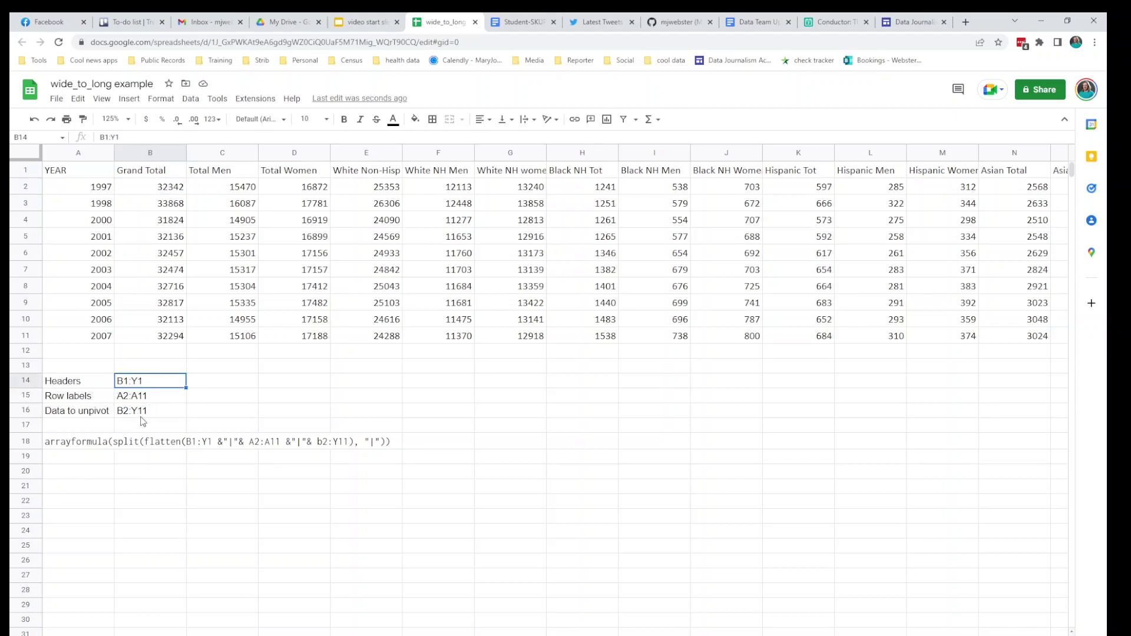
pyautogui.click(97, 447)
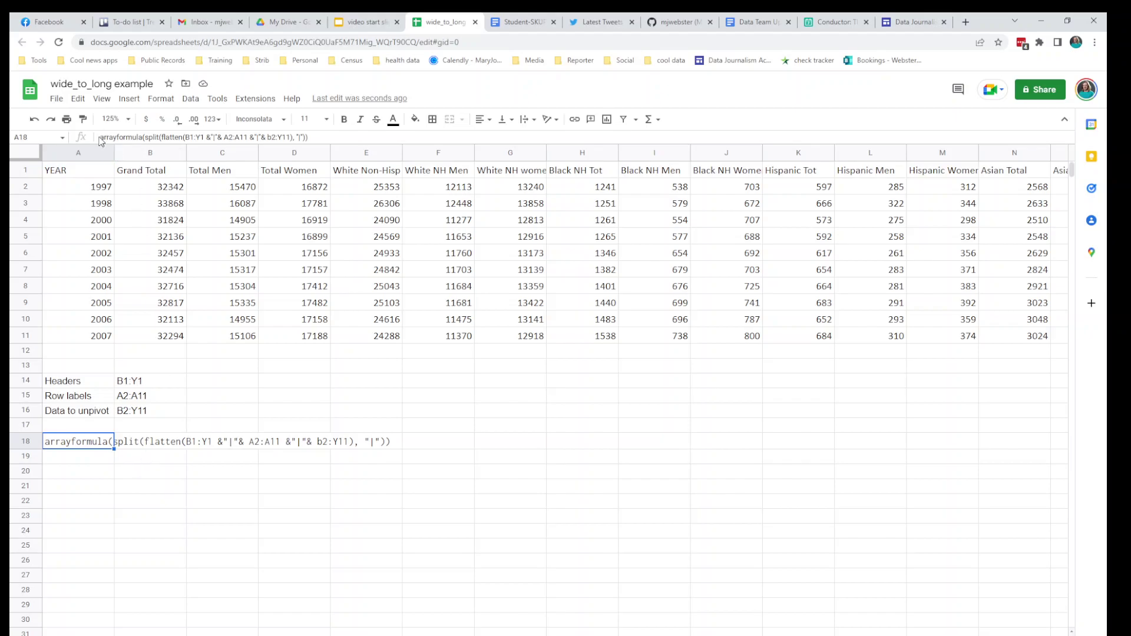
pyautogui.click(90, 475)
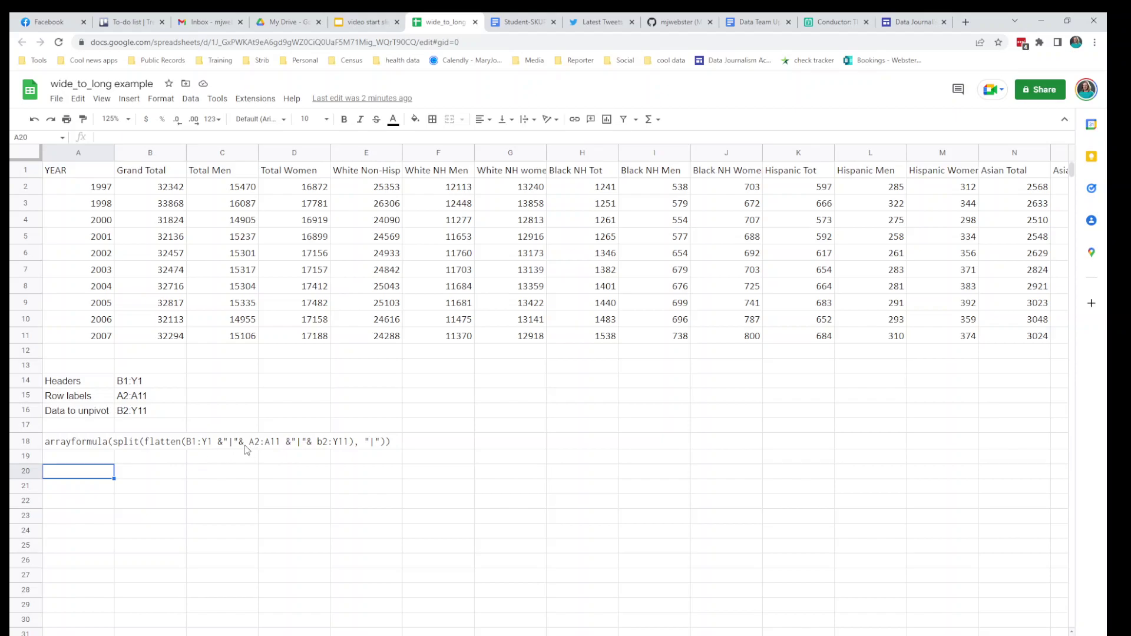
# - Prefix the A18 arrayformula with '=' so it unpivots the data, then return to Excel
pyautogui.click(78, 445)
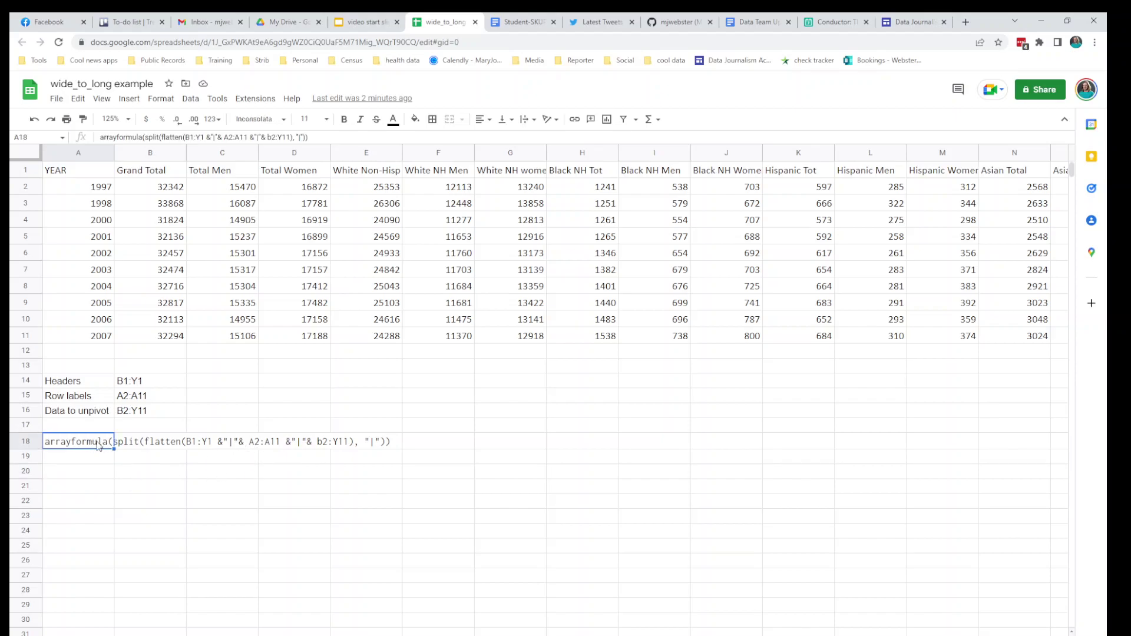
pyautogui.doubleClick(106, 446)
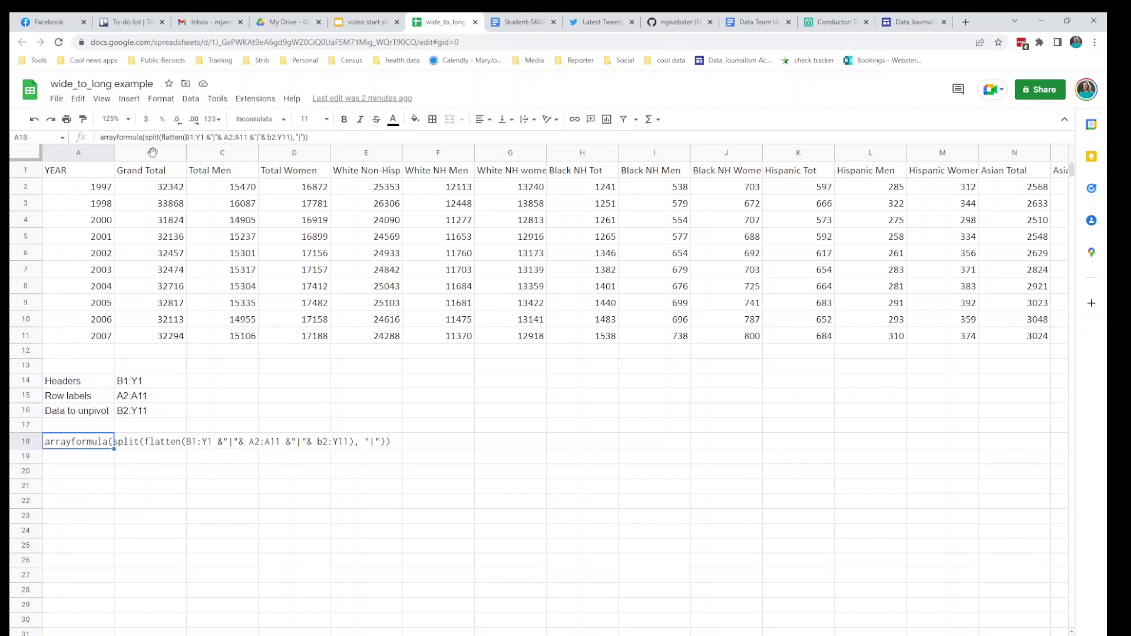
pyautogui.click(101, 136)
pyautogui.write('=')
pyautogui.press('Return')
pyautogui.scroll(-2, 442, 507)
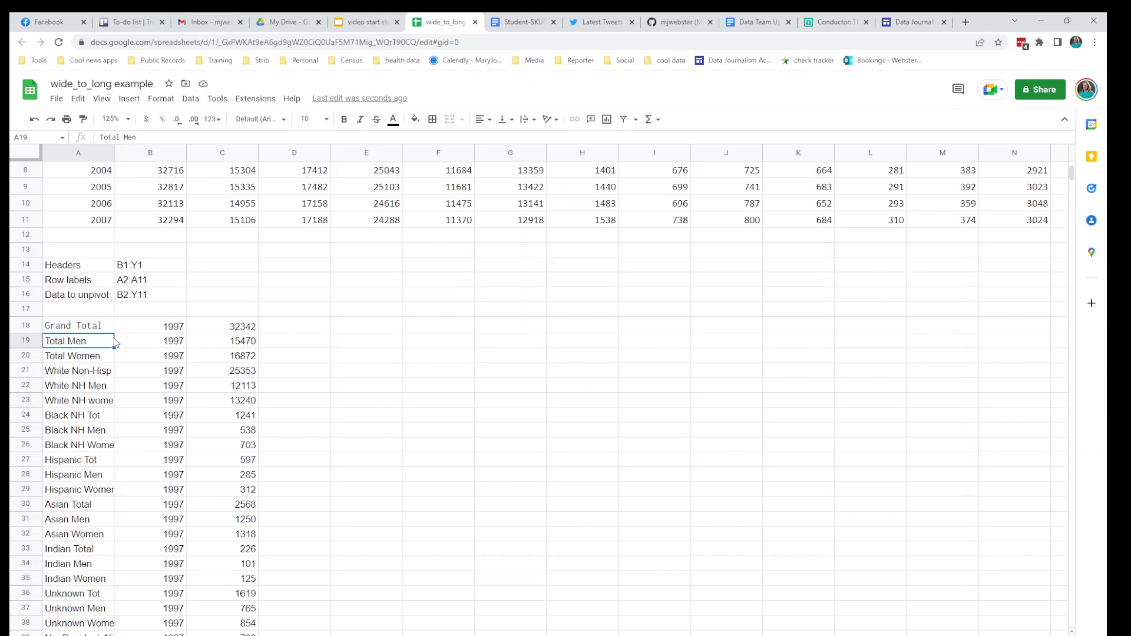
pyautogui.press('Up')
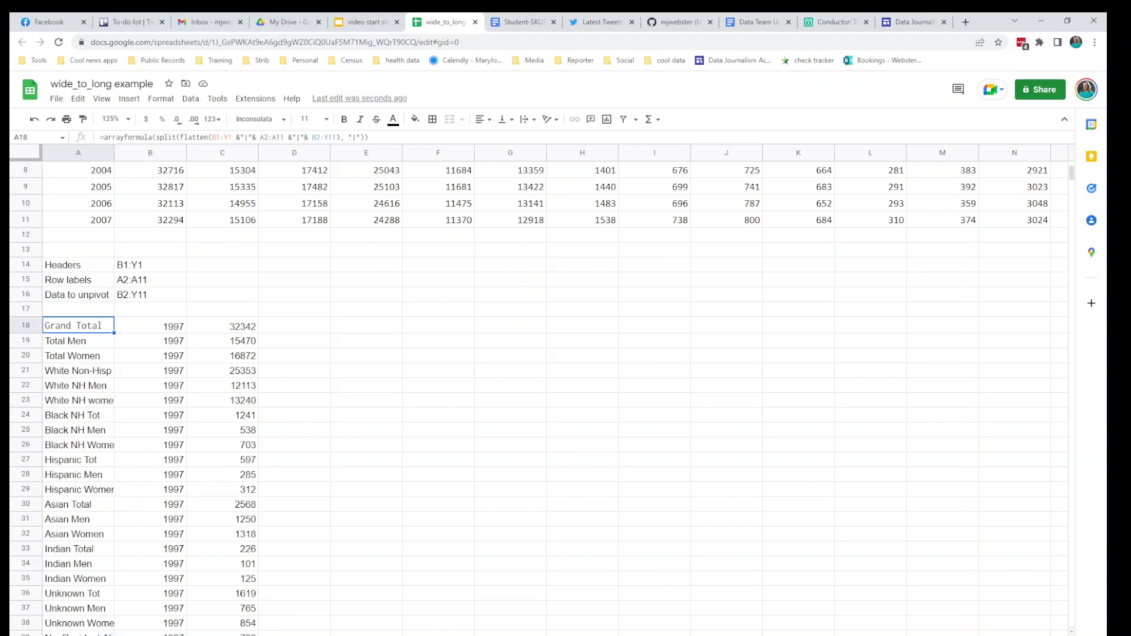
pyautogui.hotkey('alt', 'Tab')
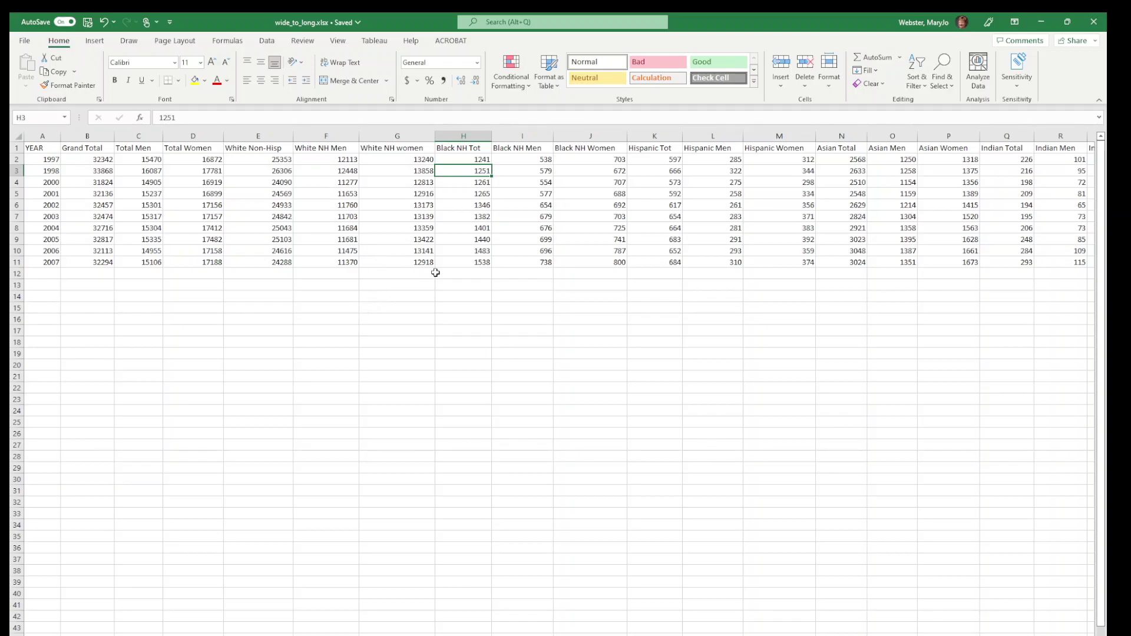
# - Show the Tableau add-in ribbon and select a value in the Black NH Tot column
pyautogui.click(378, 41)
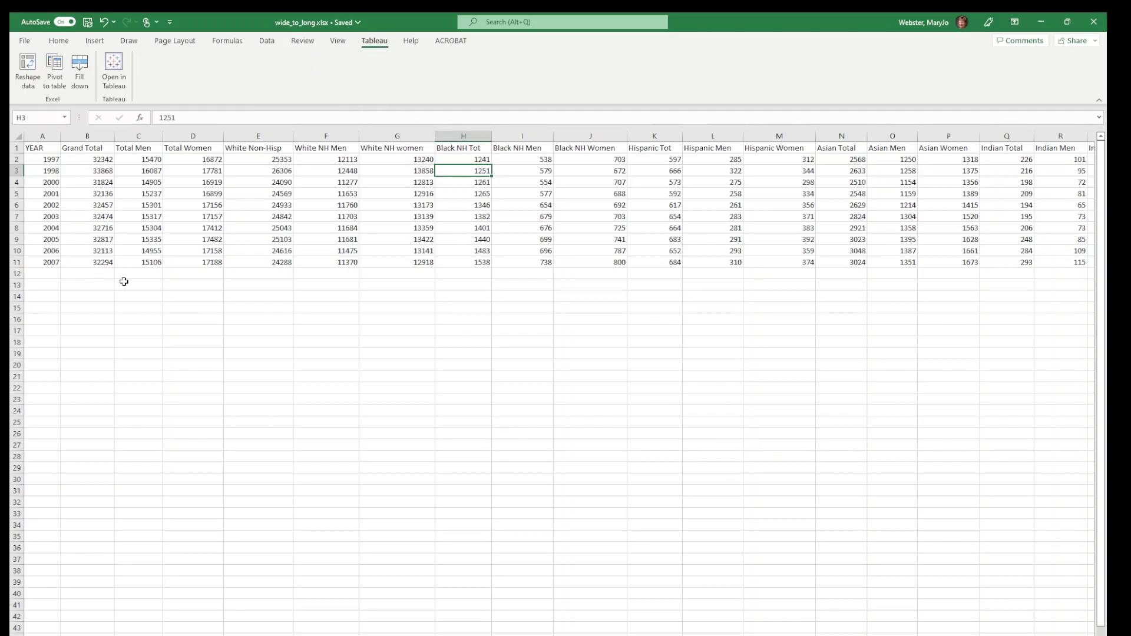
pyautogui.click(462, 225)
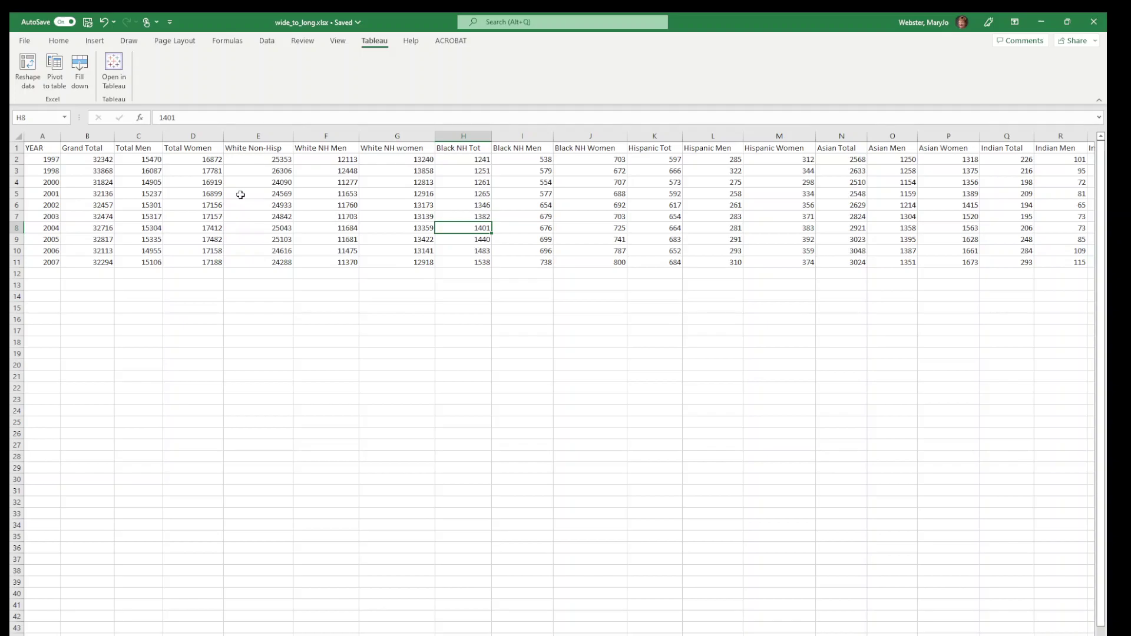
# - Reshape the table with Tableau's Reshape data from B2 (32342), accepting $B$2, into long YEAR/Col2/Col3 rows
pyautogui.click(42, 136)
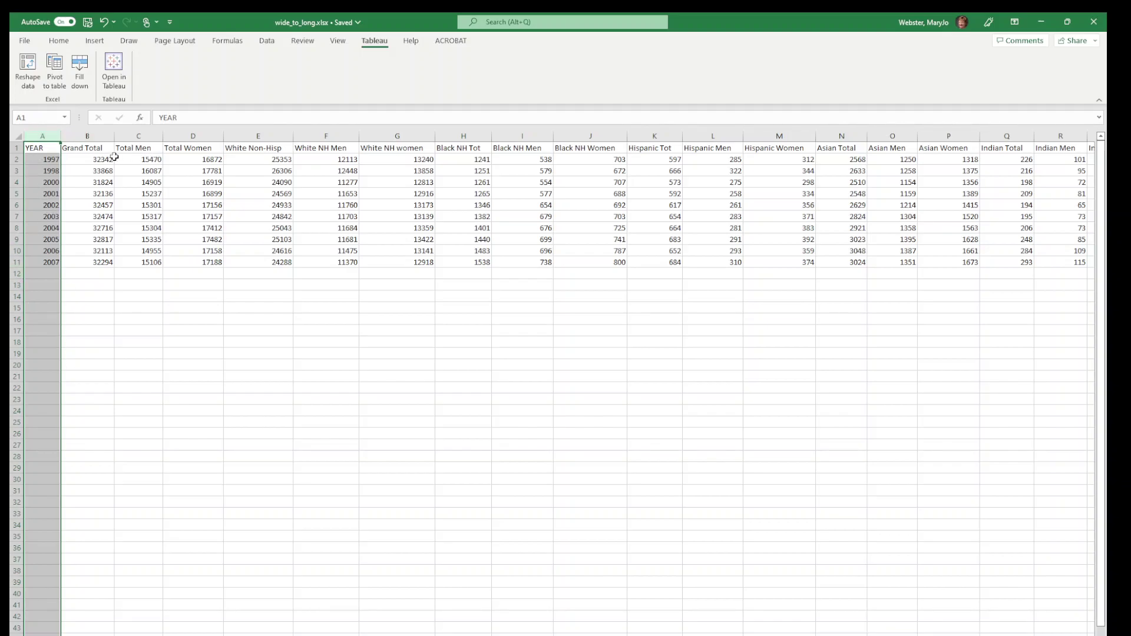
pyautogui.click(96, 157)
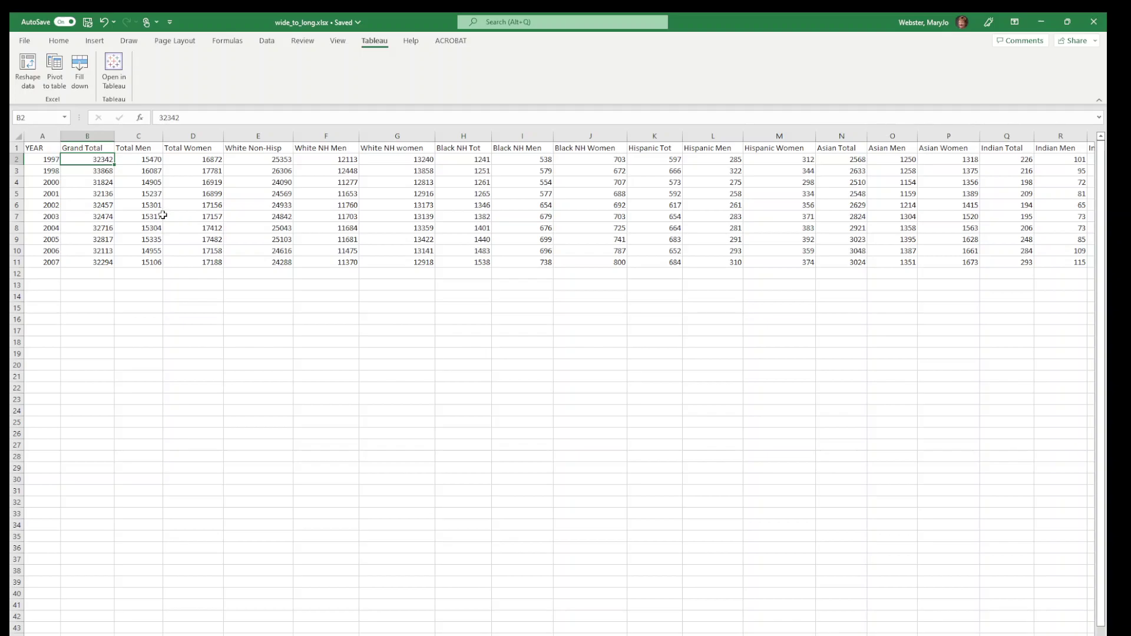
pyautogui.click(28, 68)
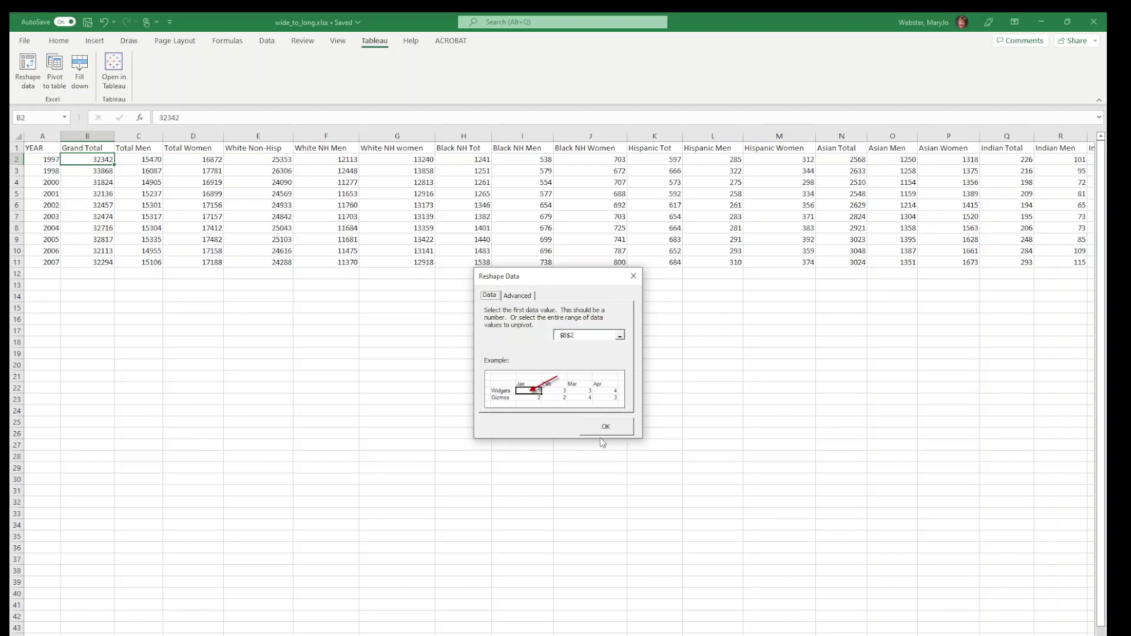
pyautogui.click(606, 427)
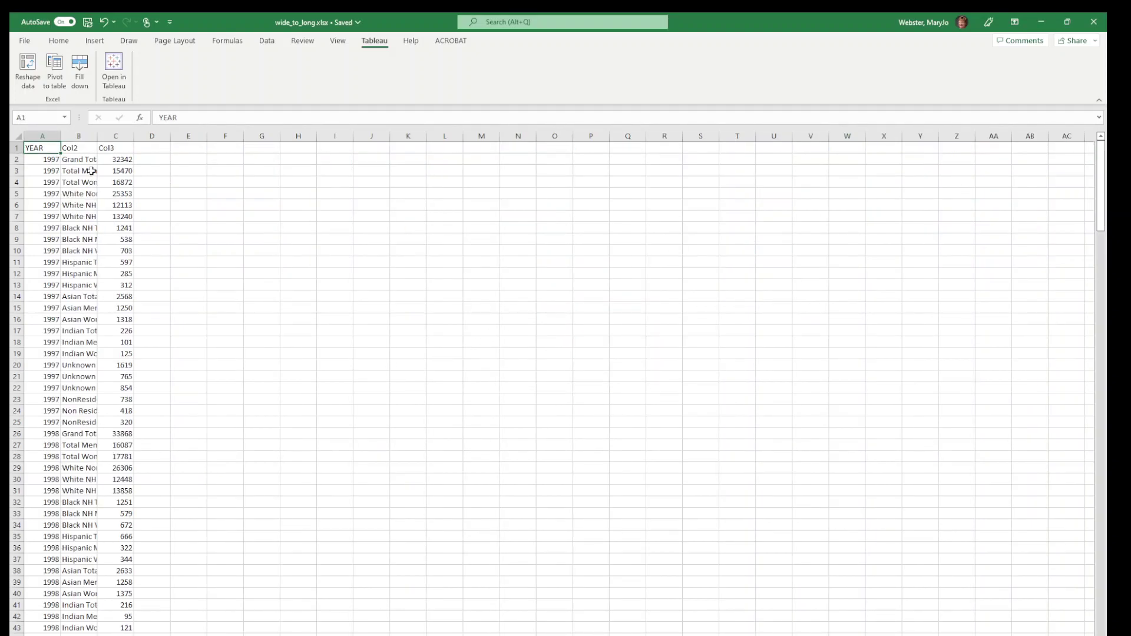
# - AutoFit column B to full category labels and column A to the YEAR values, then review labels like Total Women
pyautogui.doubleClick(97, 136)
pyautogui.click(56, 133)
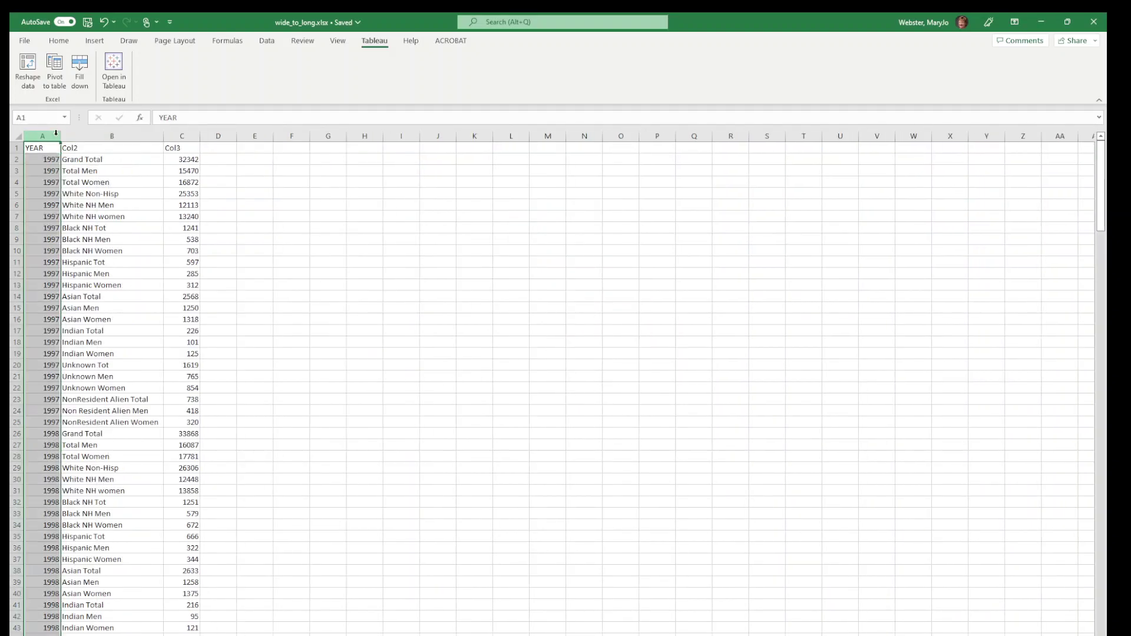
pyautogui.doubleClick(61, 135)
pyautogui.click(106, 178)
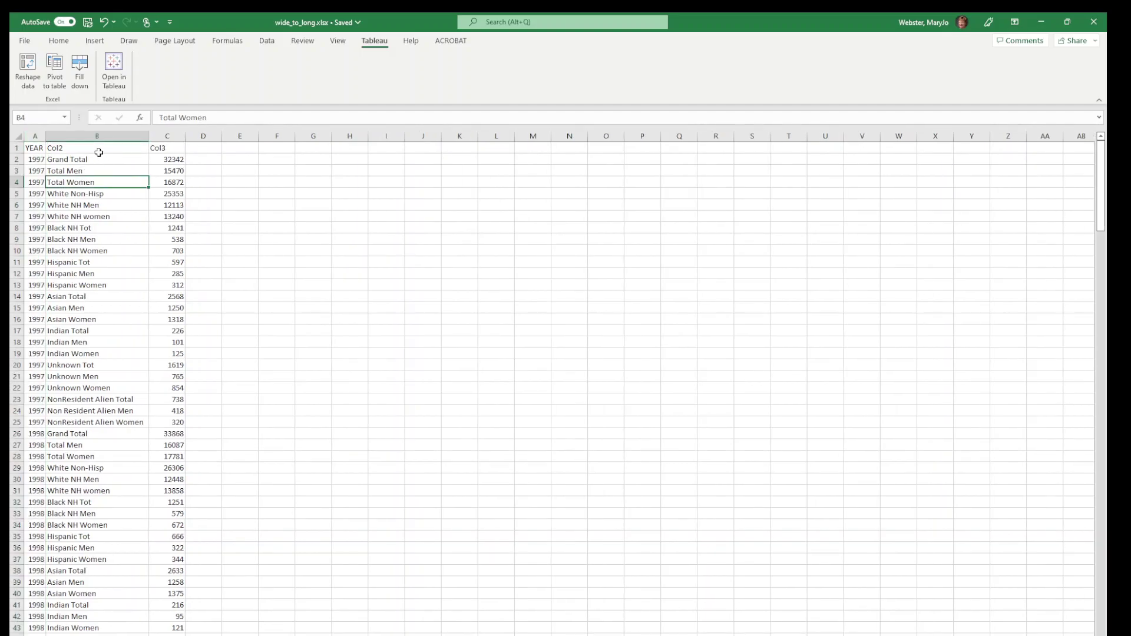
pyautogui.click(99, 152)
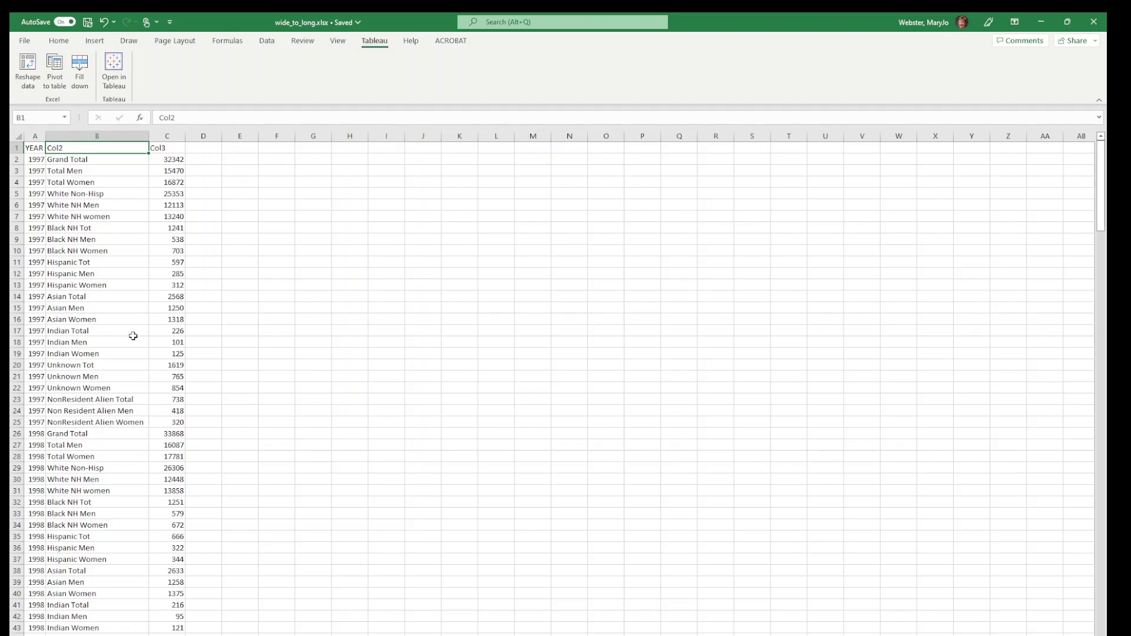
pyautogui.click(120, 217)
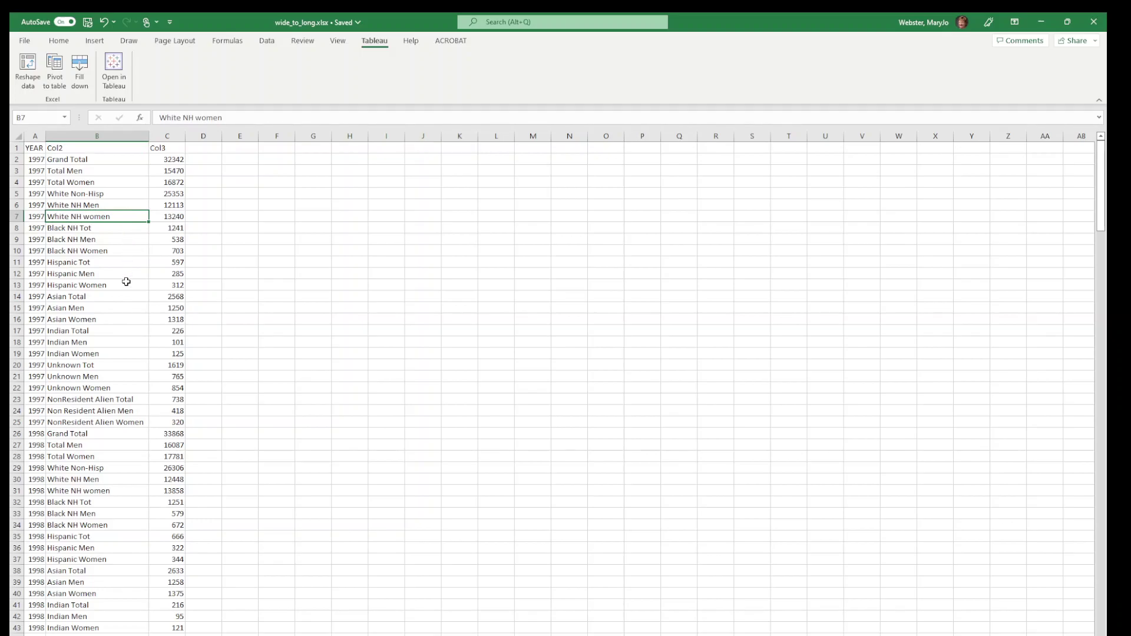